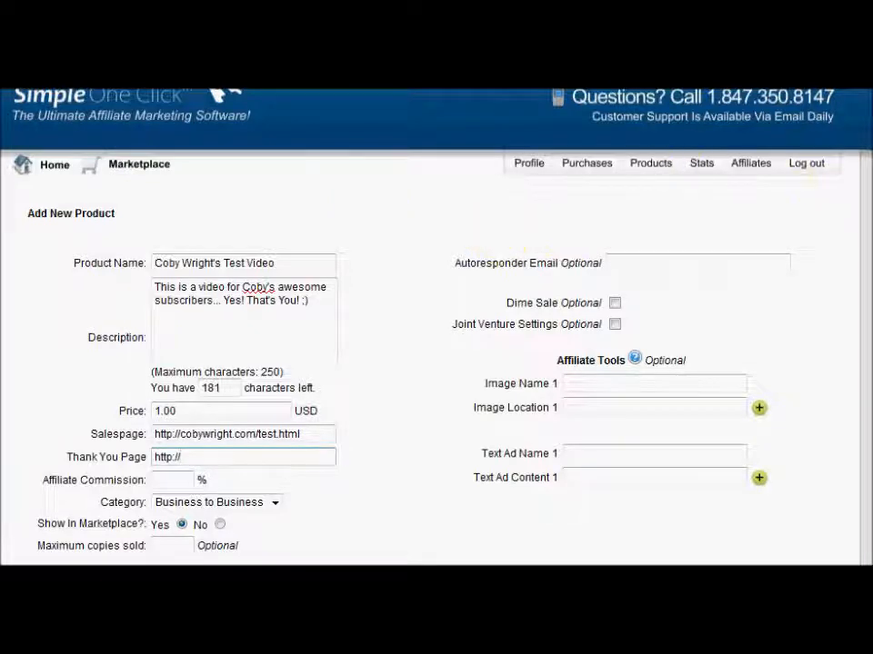
Scroll down the filled-in Add New Product form until the Save button shows
{"action": "scroll", "coordinate": [637, 202], "scroll_direction": "down", "scroll_amount": 1}
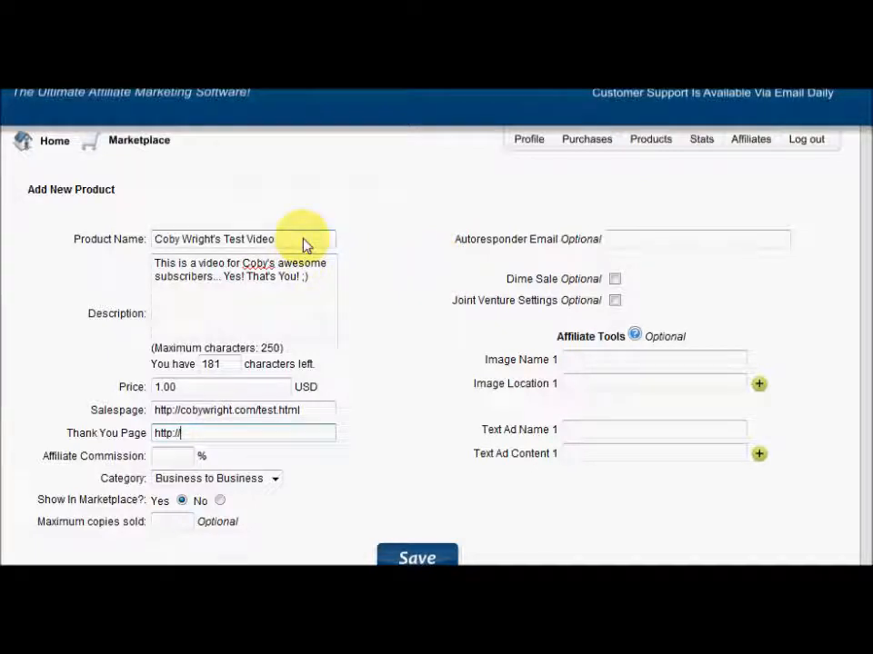
{"action": "triple_click", "coordinate": [243, 244]}
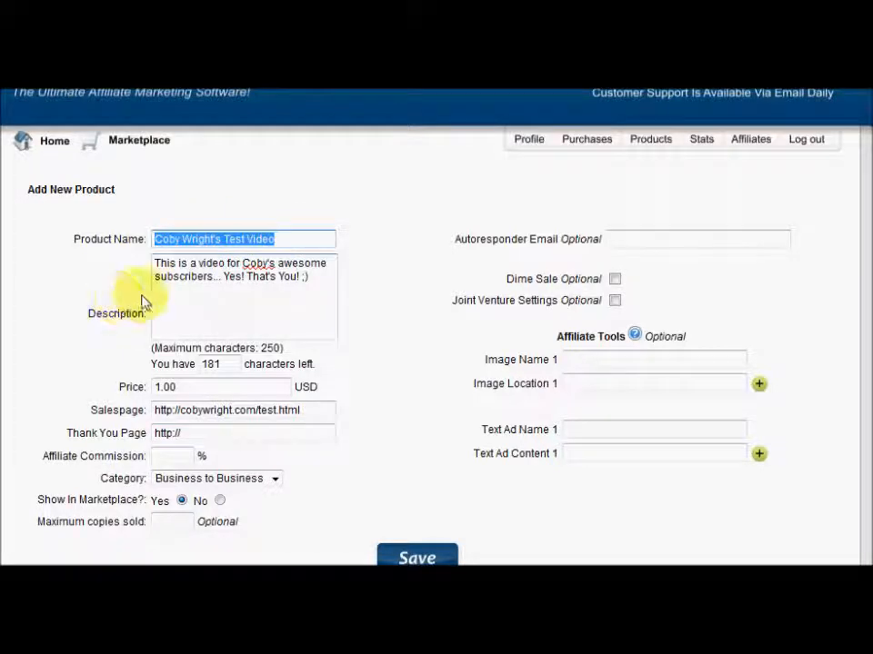
{"action": "left_click_drag", "start_coordinate": [156, 263], "coordinate": [312, 298]}
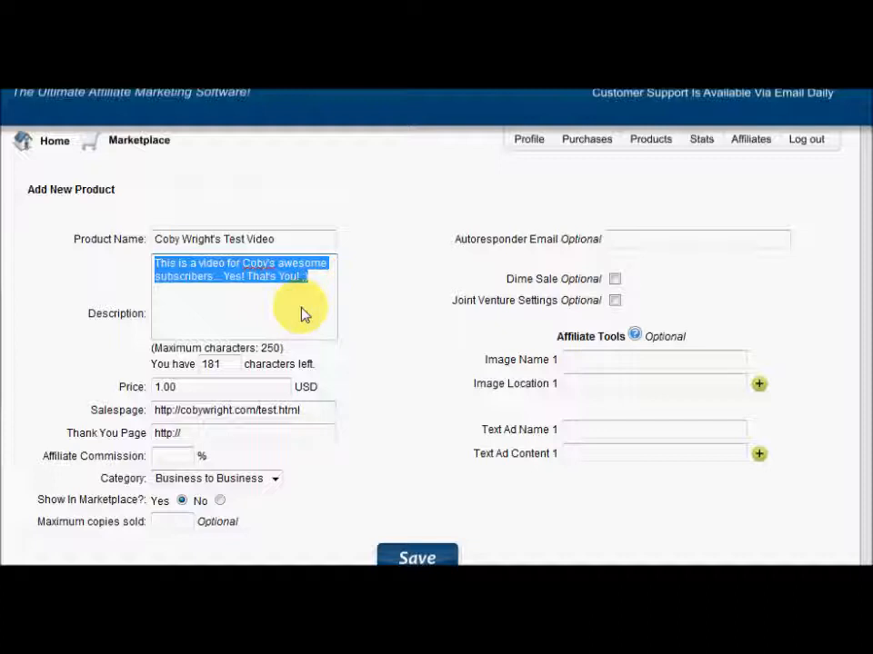
{"action": "left_click", "coordinate": [304, 314]}
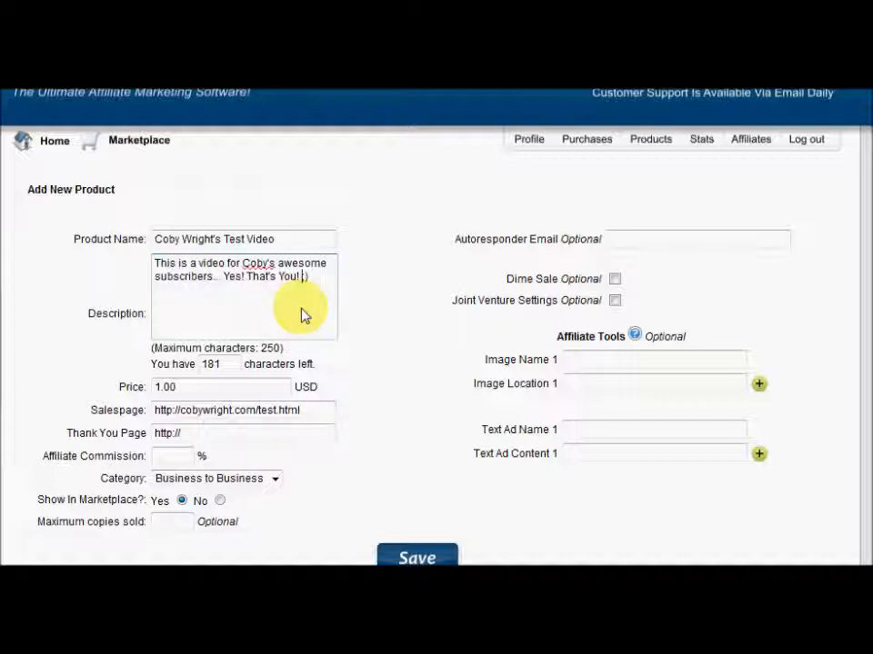
{"action": "left_click", "coordinate": [253, 397]}
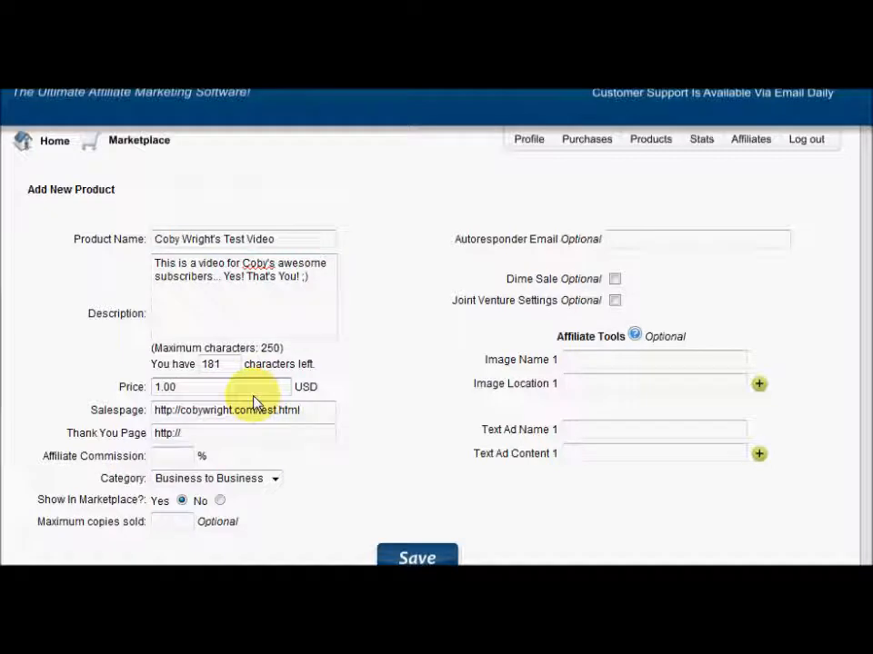
{"action": "left_click", "coordinate": [204, 440]}
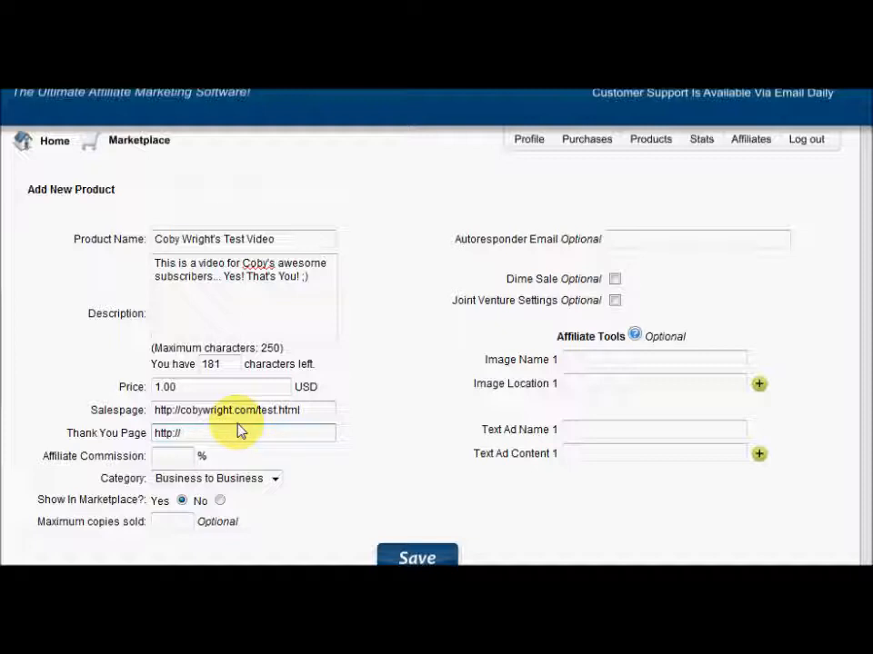
Complete the Thank You Page field with the site's /imnica page address
{"action": "type", "text": "cobywright.com/t"}
{"action": "type", "text": "mnica"}
{"action": "triple_click", "coordinate": [306, 440]}
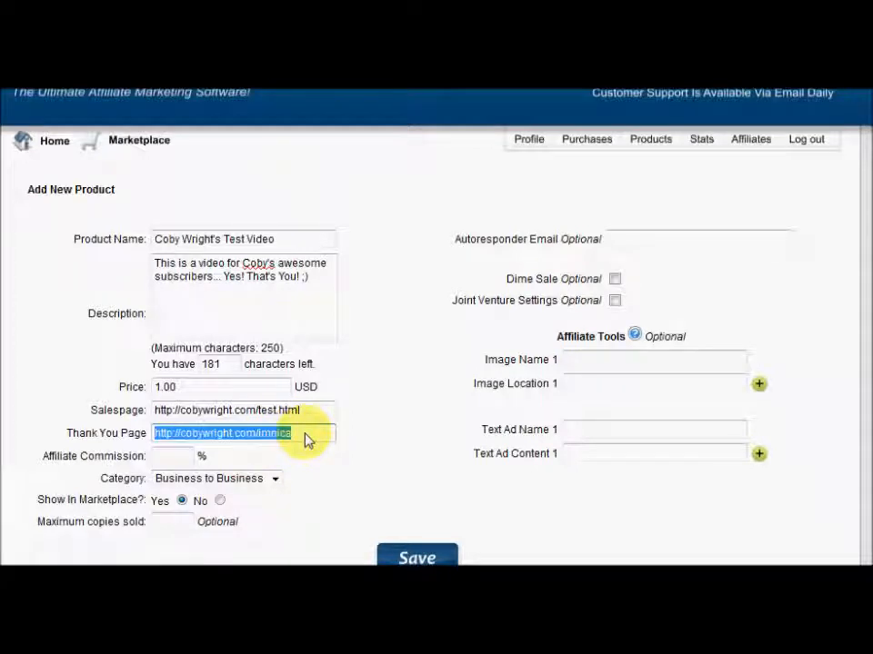
{"action": "left_click", "coordinate": [306, 440]}
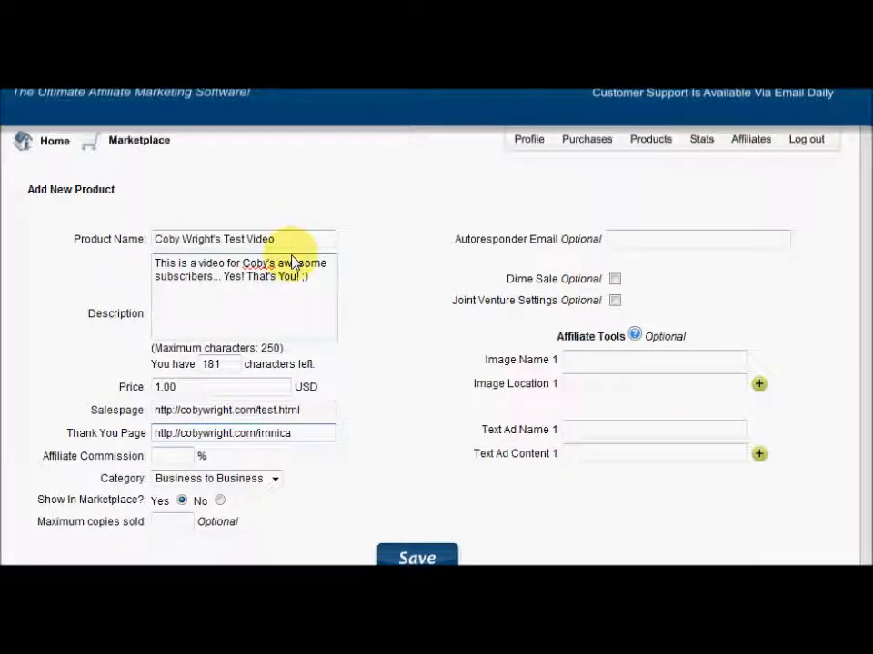
{"action": "left_click", "coordinate": [626, 246]}
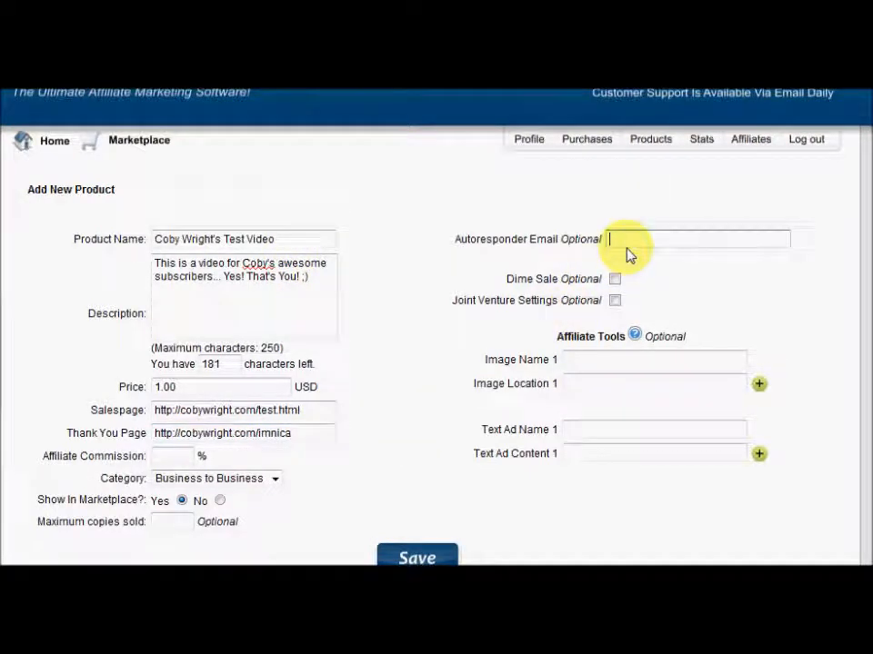
{"action": "type", "text": "yourlis"}
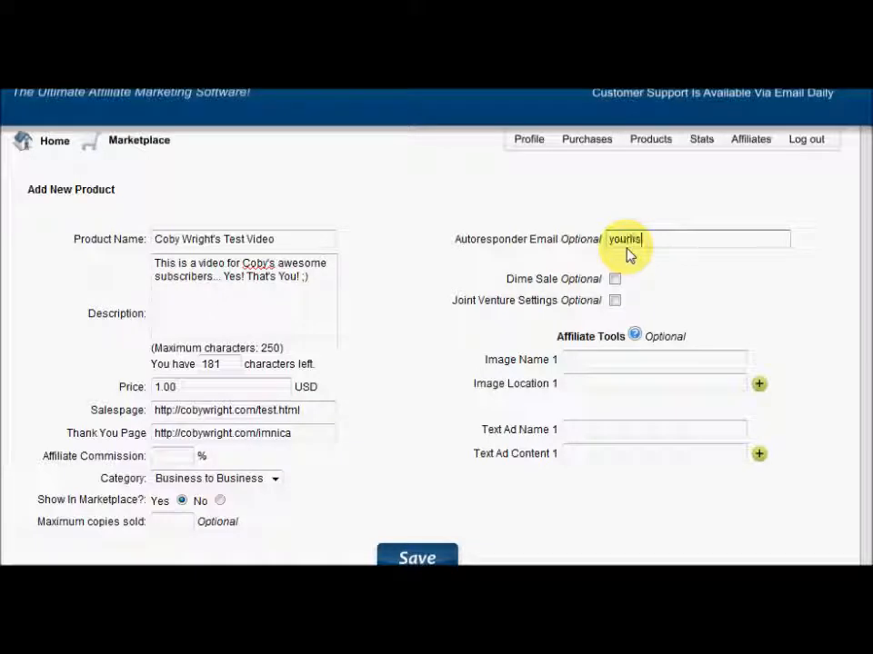
{"action": "type", "text": "tname@a"}
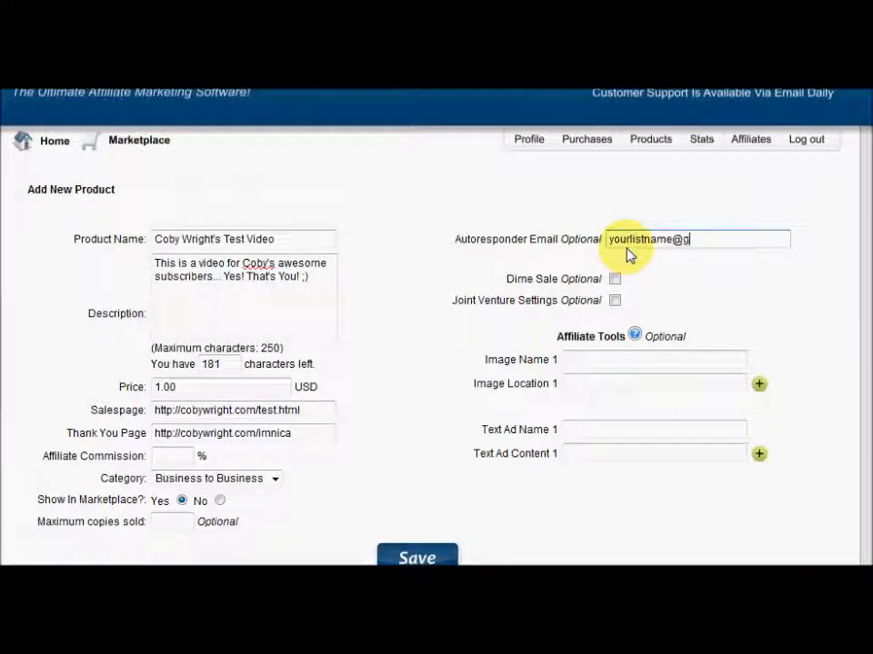
{"action": "type", "text": "weber.com"}
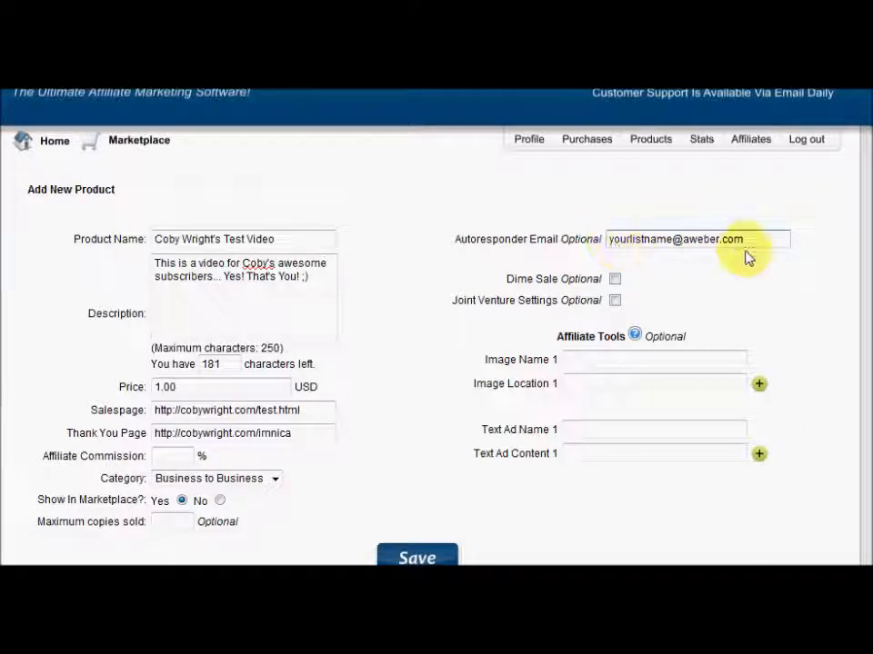
{"action": "triple_click", "coordinate": [691, 245]}
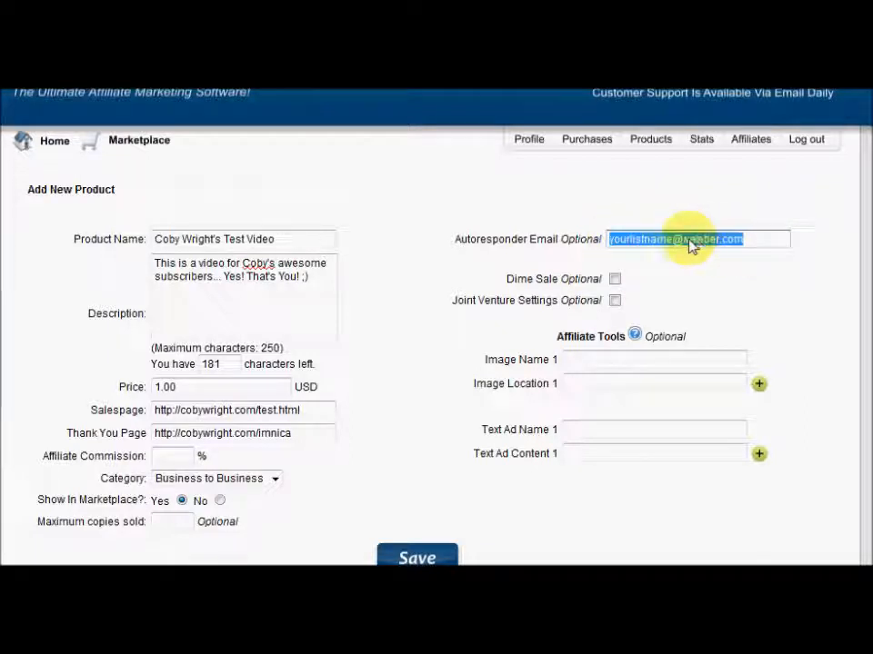
{"action": "key", "text": "BackSpace"}
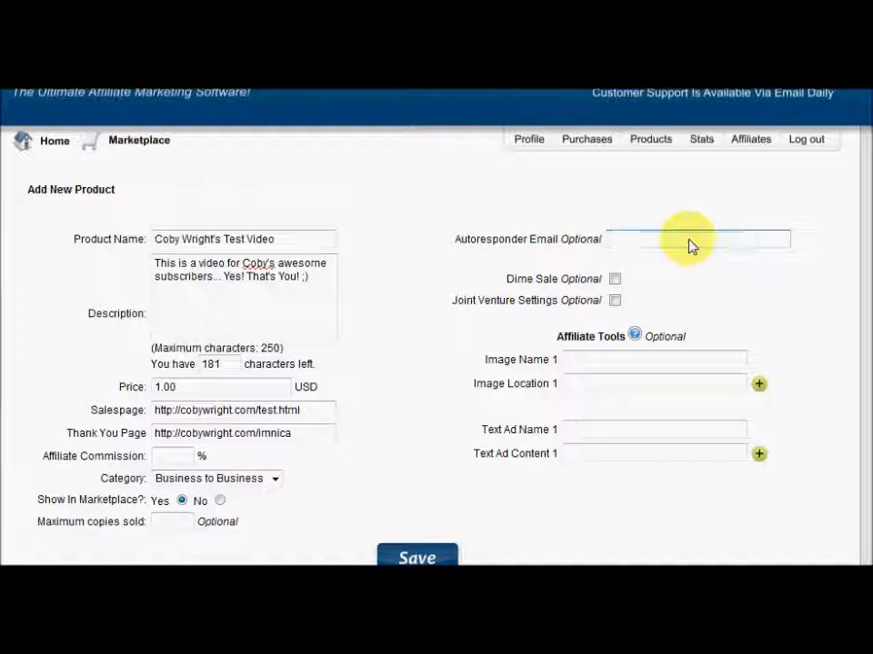
{"action": "left_click", "coordinate": [304, 436]}
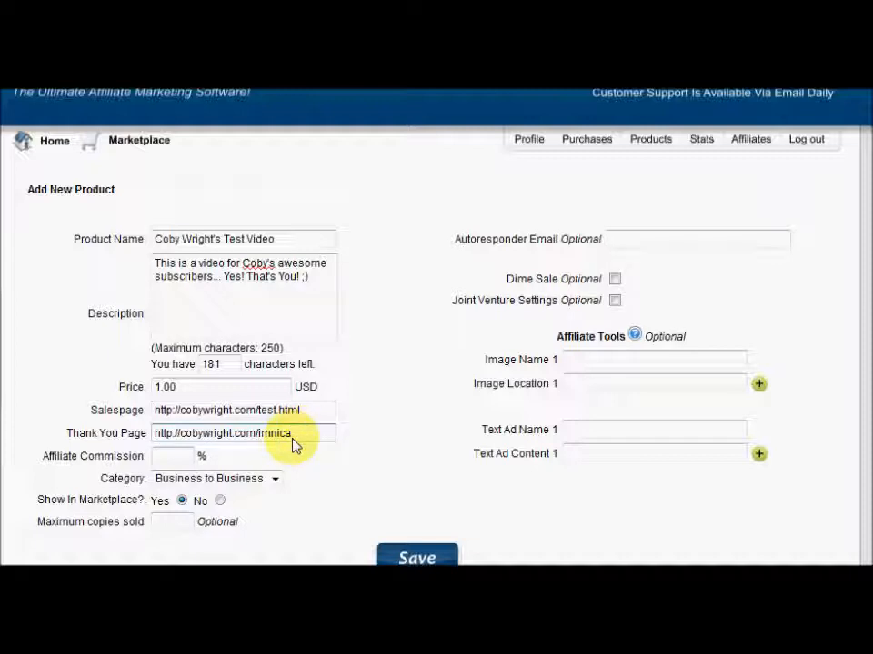
{"action": "key", "text": "BackSpace"}
{"action": "key", "text": "BackSpace"}
{"action": "key", "text": "BackSpace"}
{"action": "key", "text": "BackSpace"}
{"action": "key", "text": "BackSpace"}
{"action": "key", "text": "BackSpace"}
{"action": "key", "text": "BackSpace"}
{"action": "key", "text": "BackSpace"}
{"action": "key", "text": "BackSpace"}
{"action": "key", "text": "BackSpace"}
{"action": "key", "text": "BackSpace"}
{"action": "key", "text": "BackSpace"}
{"action": "key", "text": "BackSpace"}
{"action": "key", "text": "BackSpace"}
{"action": "key", "text": "BackSpace"}
{"action": "key", "text": "BackSpace"}
{"action": "key", "text": "BackSpace"}
{"action": "key", "text": "BackSpace"}
{"action": "key", "text": "BackSpace"}
{"action": "key", "text": "BackSpace"}
{"action": "type", "text": "http://g"}
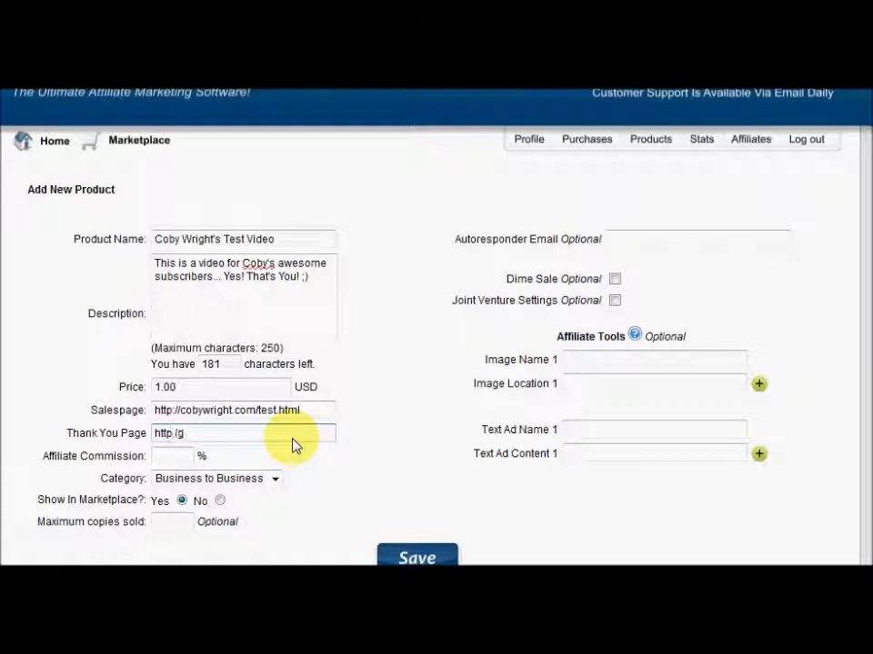
{"action": "key", "text": "BackSpace"}
{"action": "type", "text": "/g"}
{"action": "key", "text": "BackSpace"}
{"action": "type", "text": "google.com"}
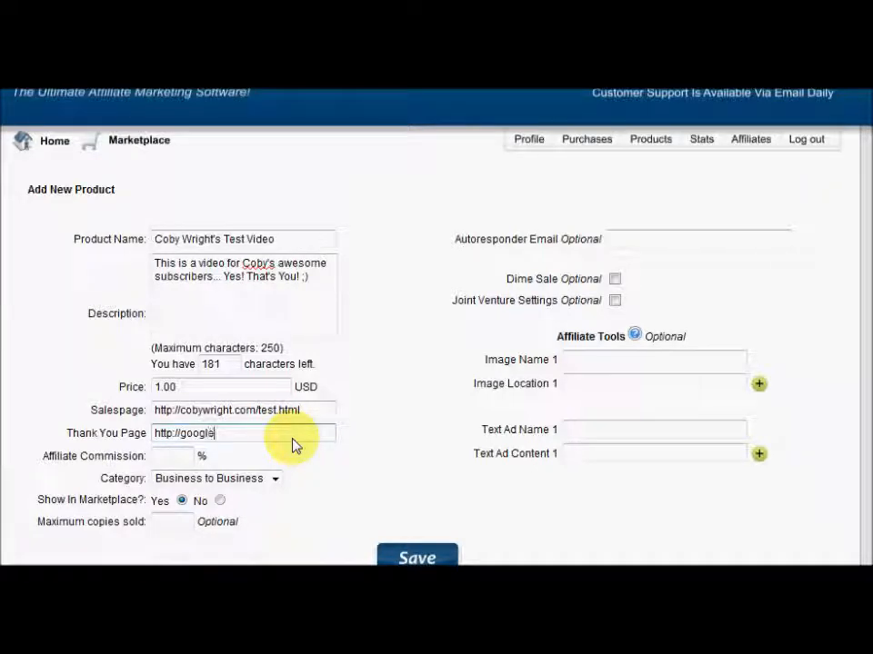
{"action": "key", "text": "BackSpace"}
{"action": "key", "text": "BackSpace"}
{"action": "key", "text": "BackSpace"}
{"action": "key", "text": "BackSpace"}
{"action": "type", "text": "e.com"}
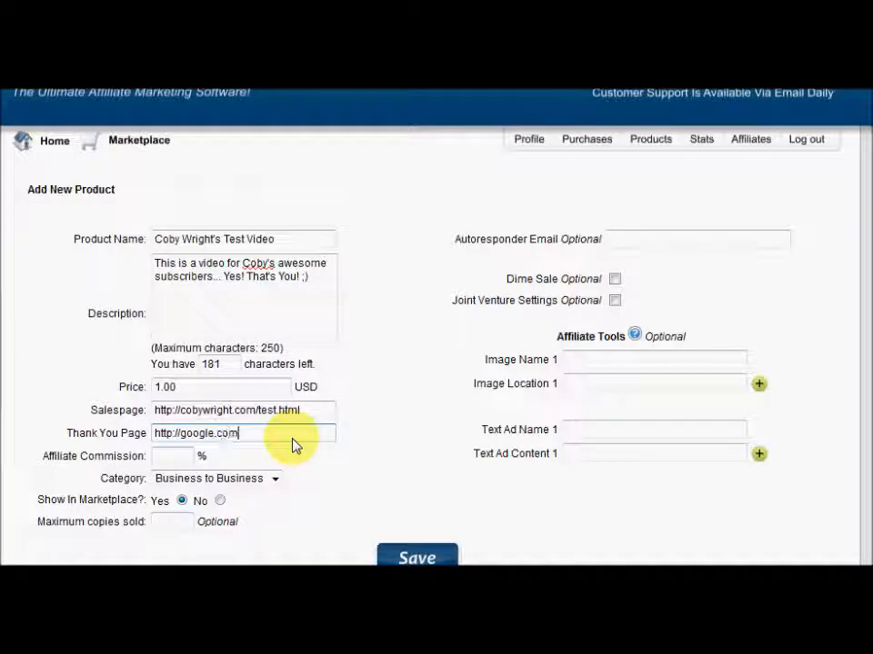
Set affiliate commission to 100, category to Marketing & Ads, and Show In Marketplace to No
{"action": "left_click", "coordinate": [176, 461]}
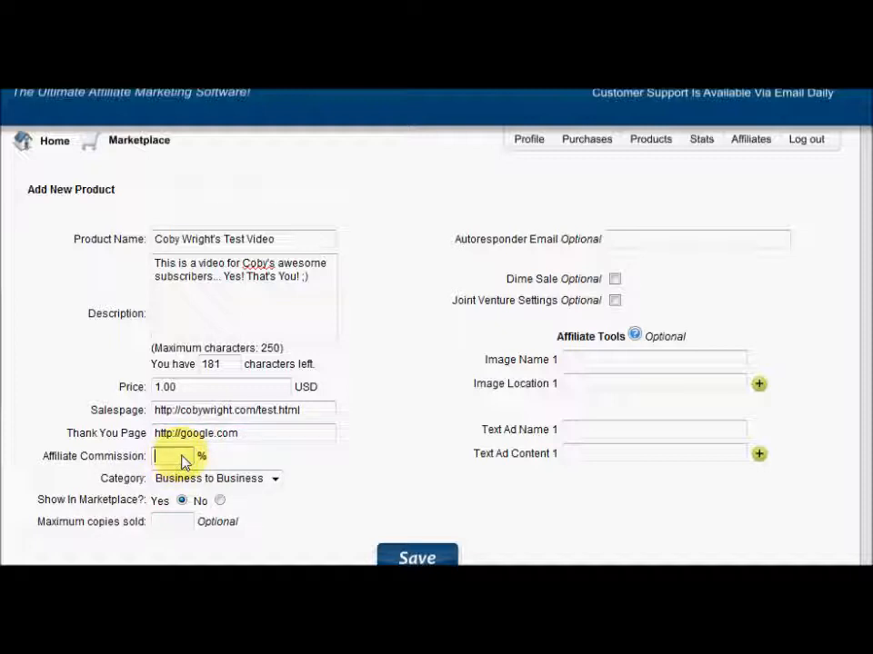
{"action": "type", "text": "100"}
{"action": "left_click", "coordinate": [276, 478]}
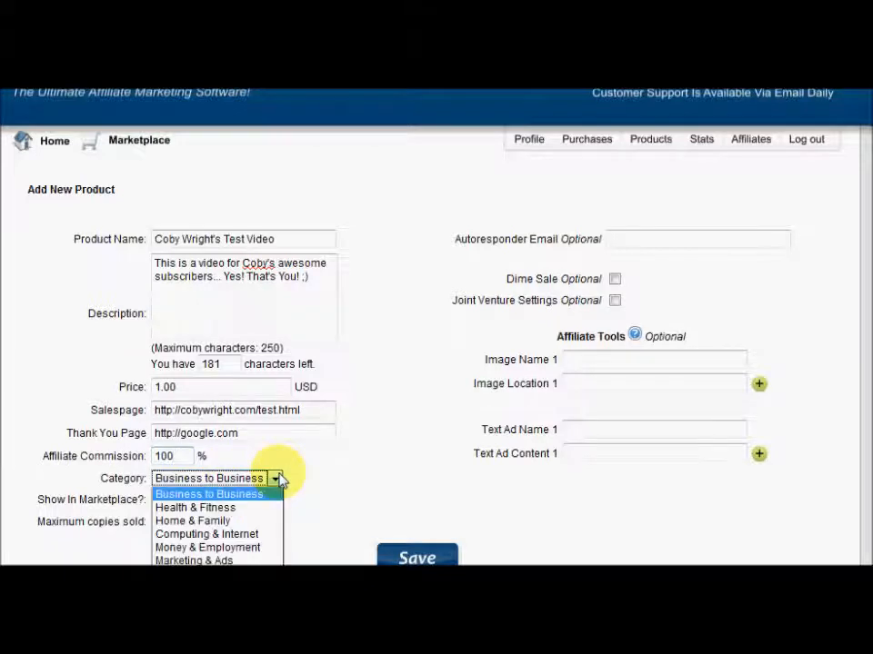
{"action": "left_click", "coordinate": [257, 561]}
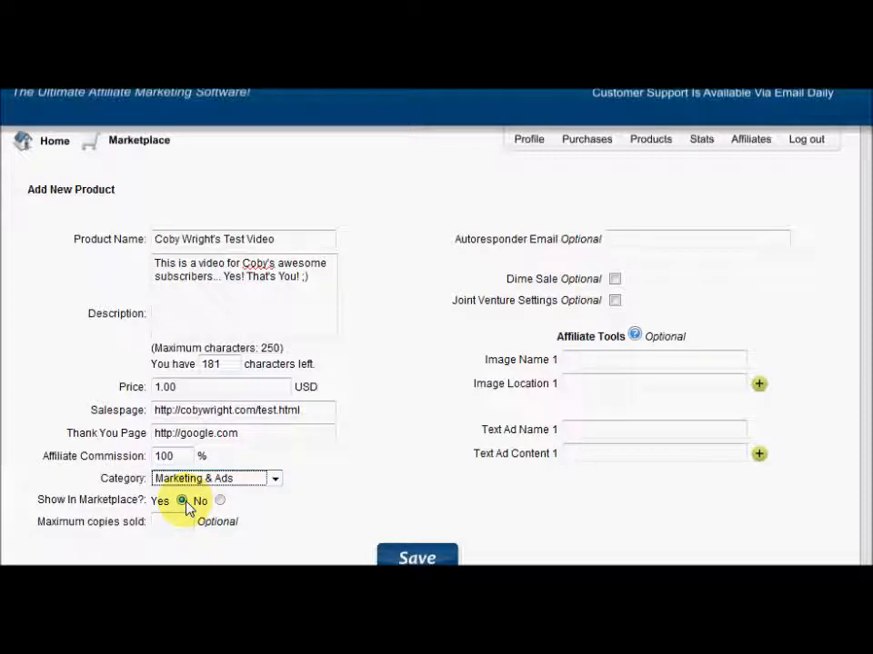
{"action": "left_click", "coordinate": [220, 501]}
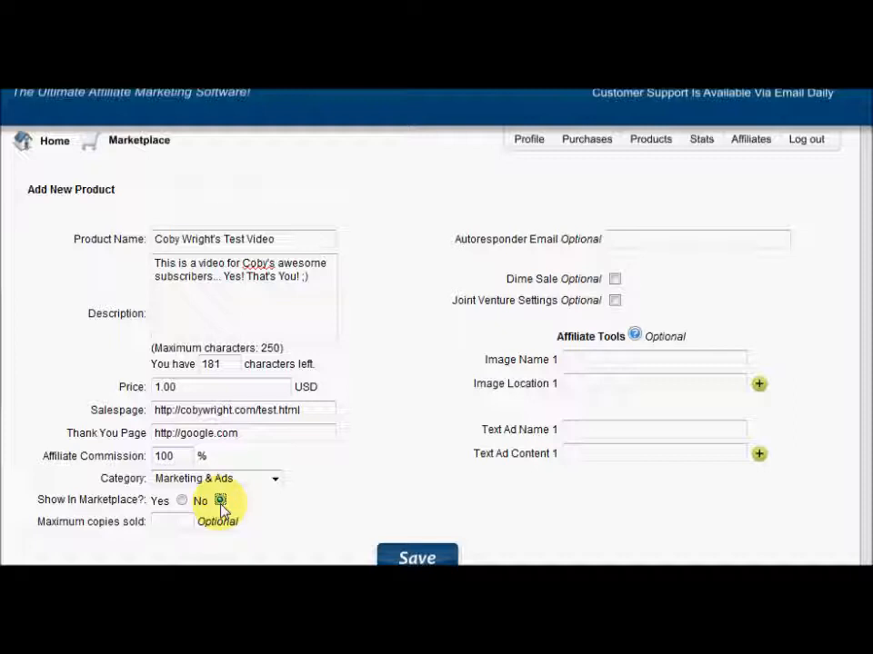
{"action": "left_click", "coordinate": [181, 531]}
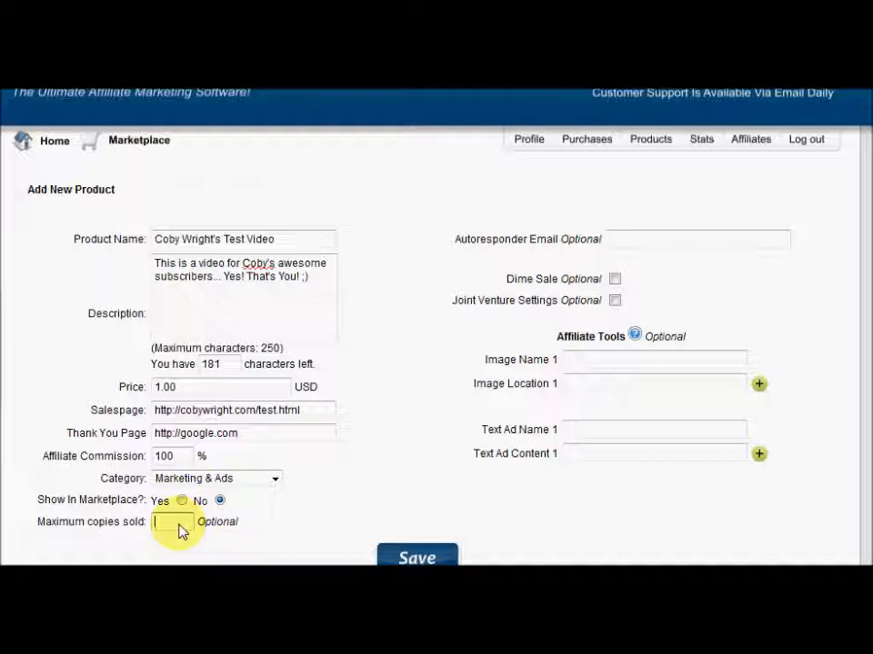
{"action": "left_click", "coordinate": [626, 246]}
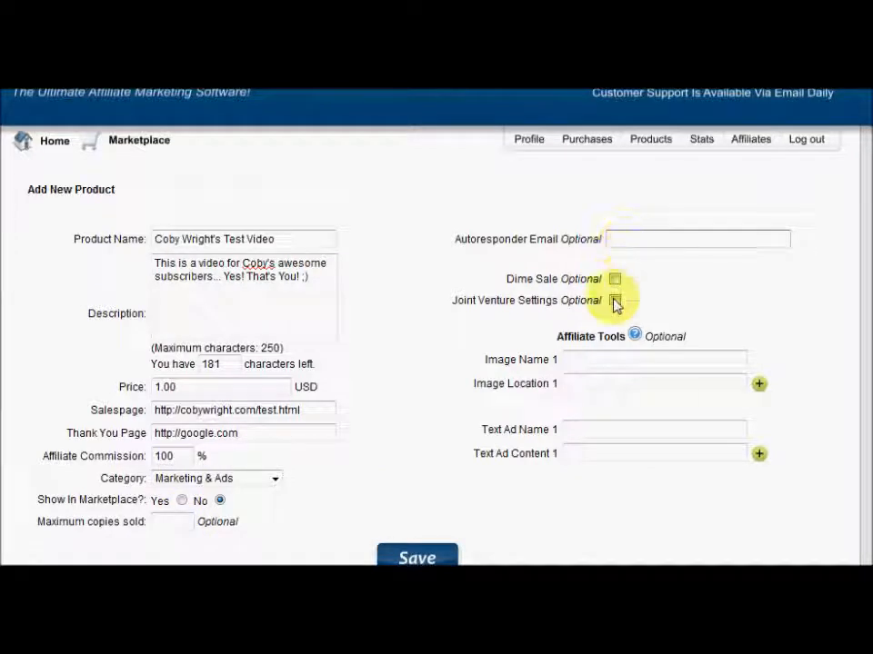
{"action": "triple_click", "coordinate": [201, 436]}
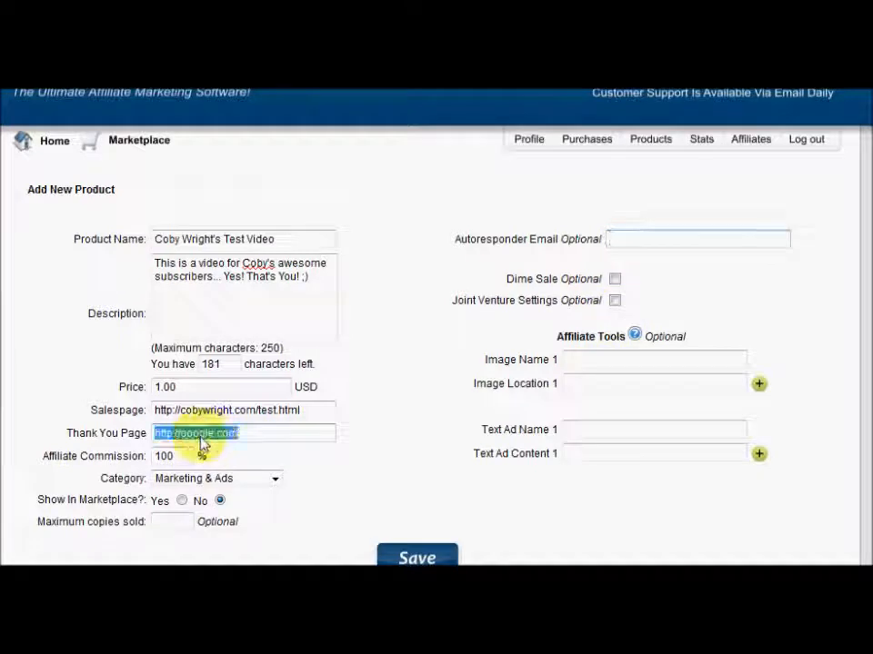
{"action": "left_click", "coordinate": [299, 441]}
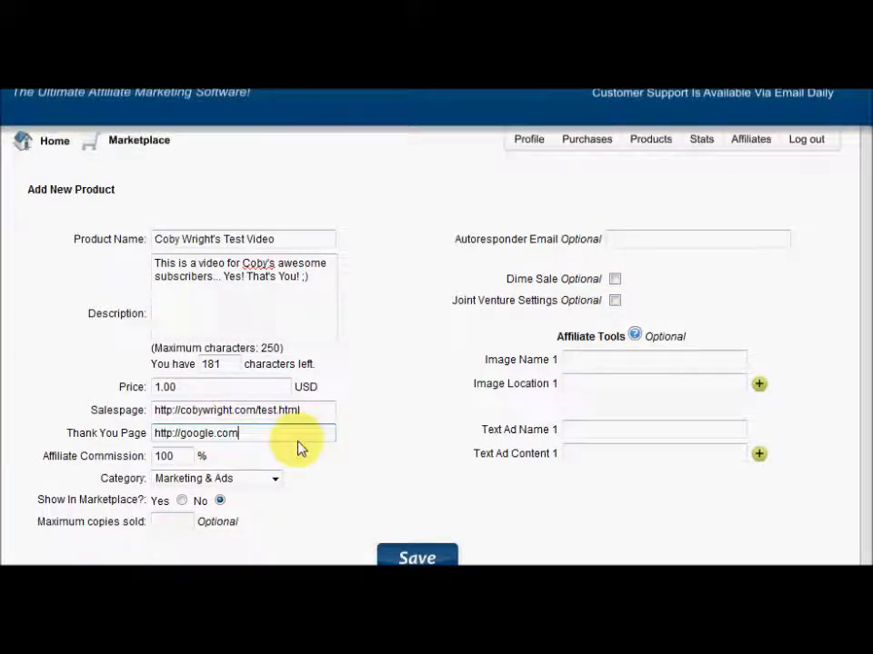
{"action": "triple_click", "coordinate": [214, 440]}
{"action": "left_click", "coordinate": [218, 439]}
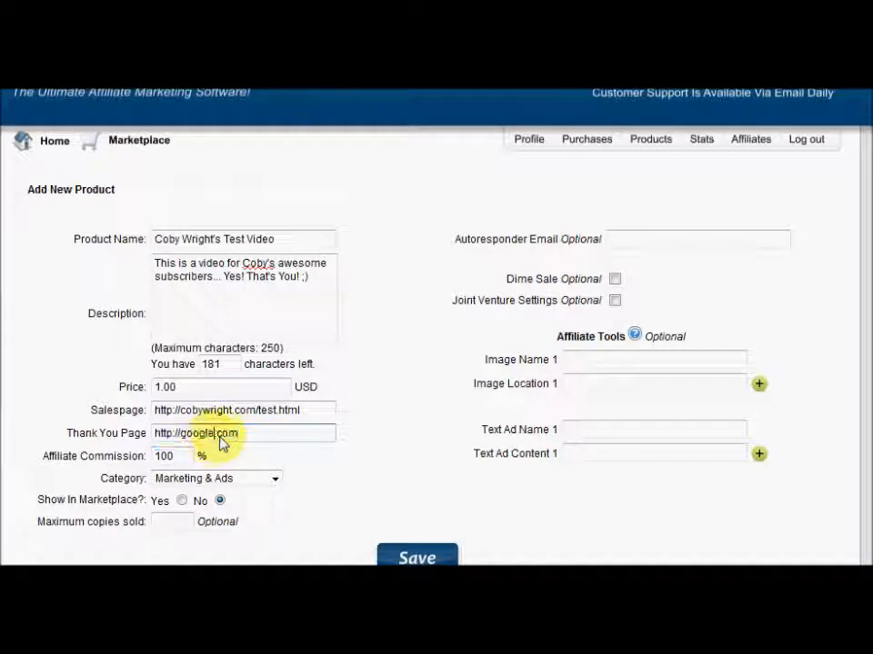
{"action": "left_click", "coordinate": [272, 438]}
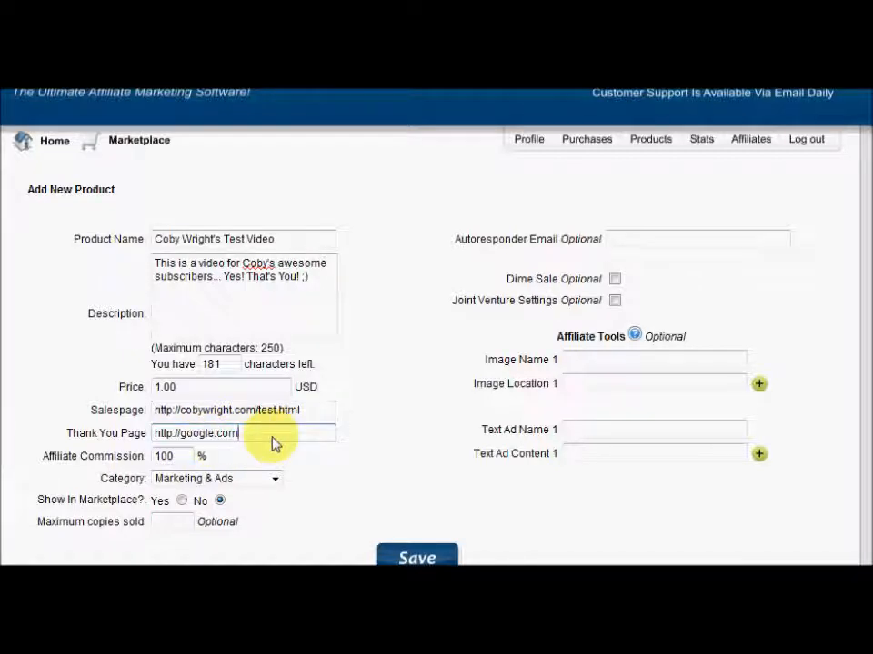
Enable Dime Sale with the price rising .50 every 3 sales
{"action": "left_click", "coordinate": [616, 302]}
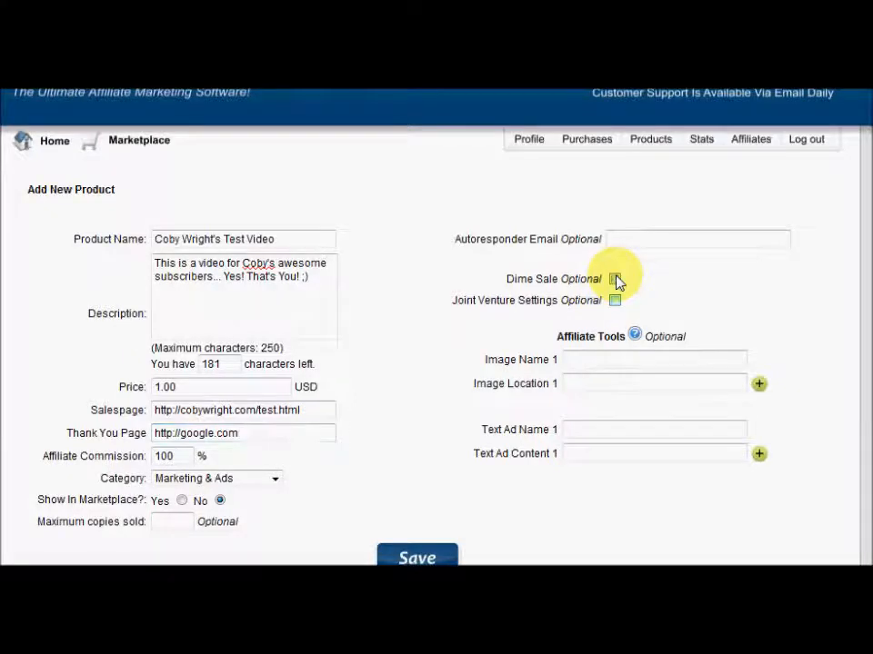
{"action": "left_click", "coordinate": [615, 280]}
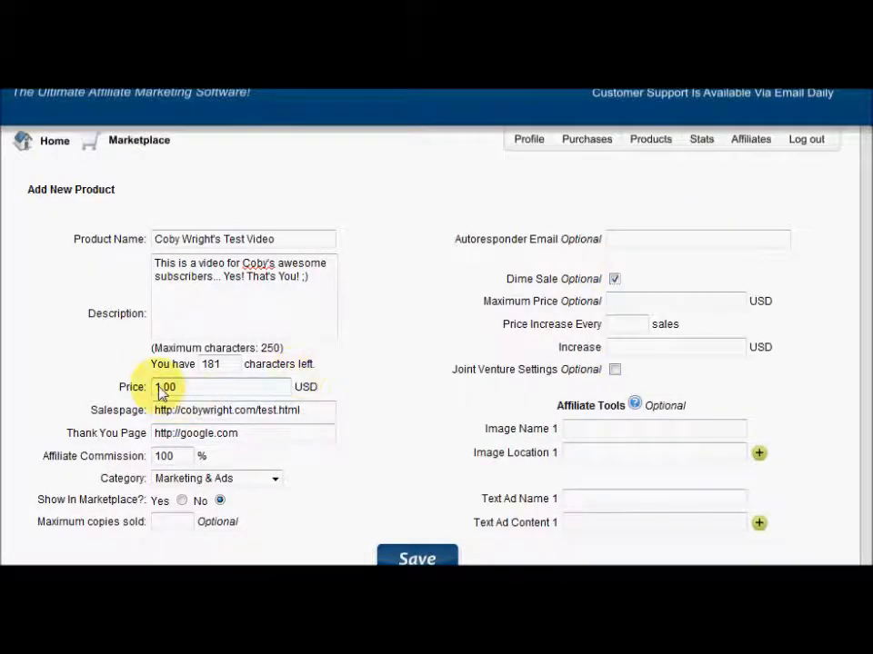
{"action": "left_click", "coordinate": [644, 333]}
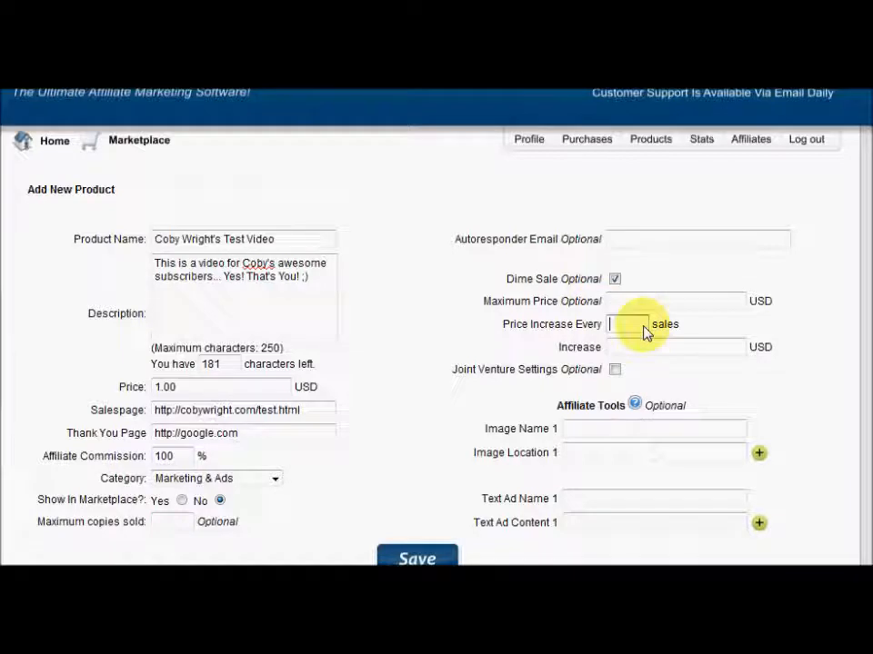
{"action": "type", "text": "3"}
{"action": "left_click", "coordinate": [639, 352]}
{"action": "type", "text": ".50"}
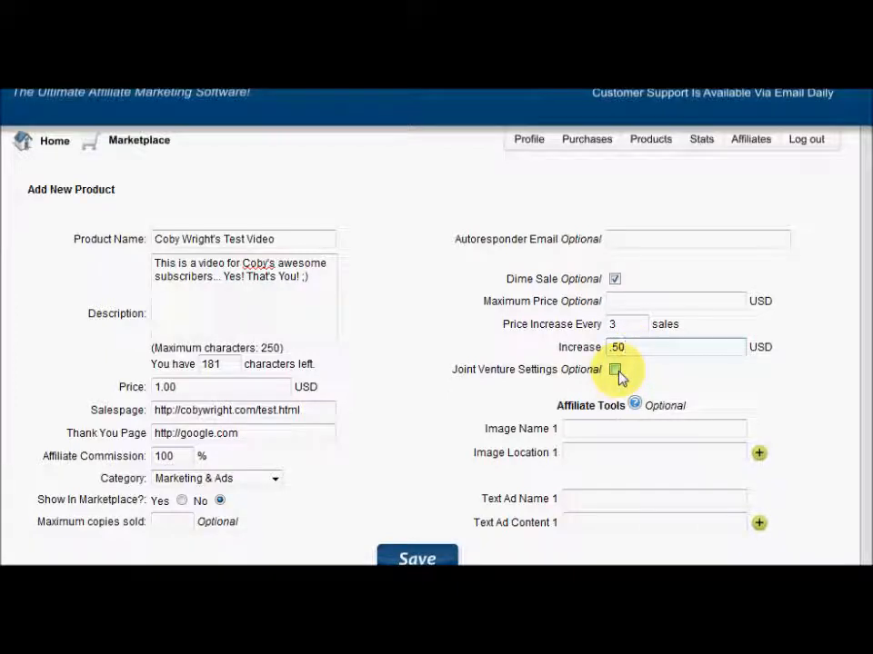
Turn on Joint Venture Settings and change the affiliate commission to 50%
{"action": "left_click", "coordinate": [615, 371]}
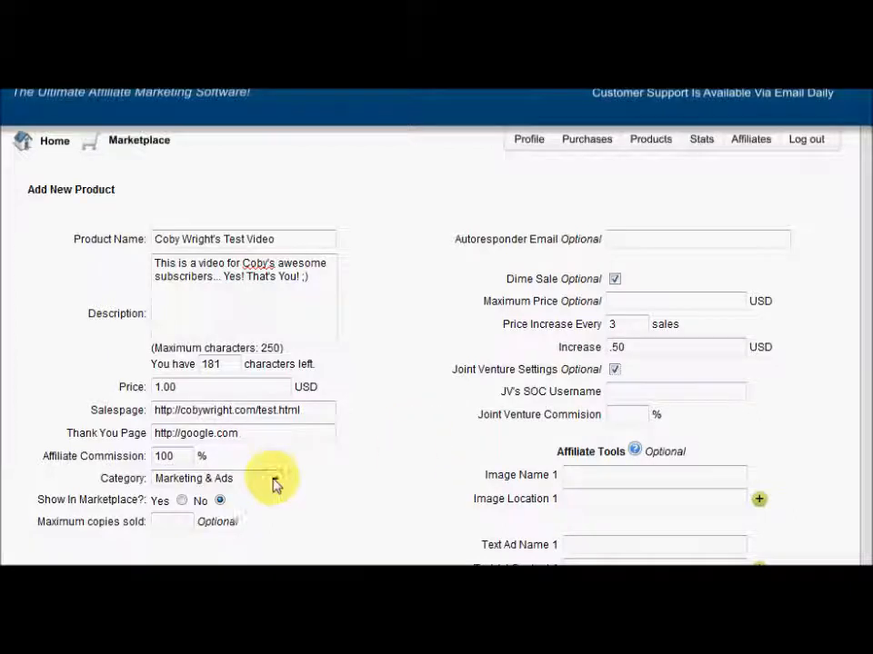
{"action": "left_click", "coordinate": [187, 457]}
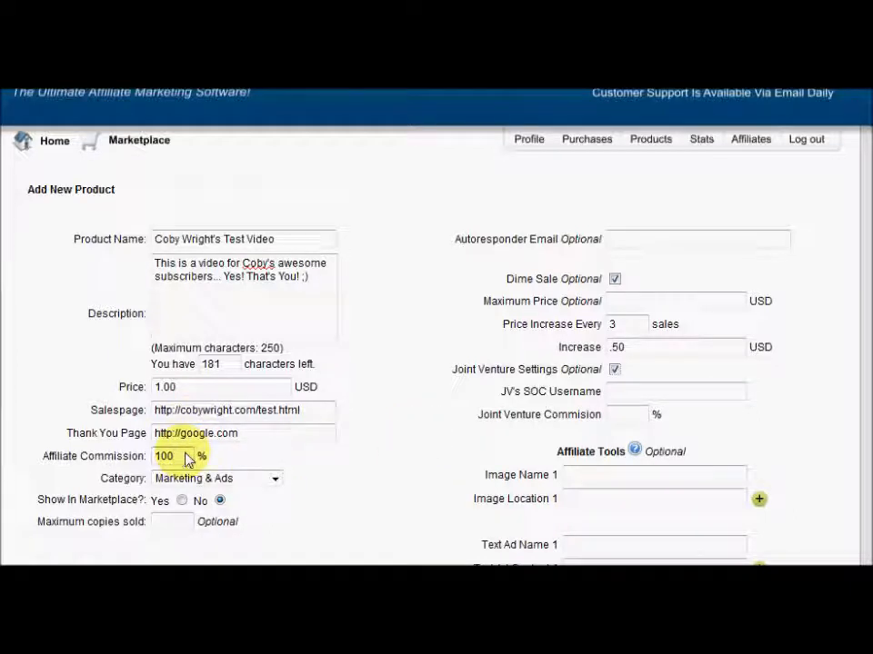
{"action": "double_click", "coordinate": [187, 457]}
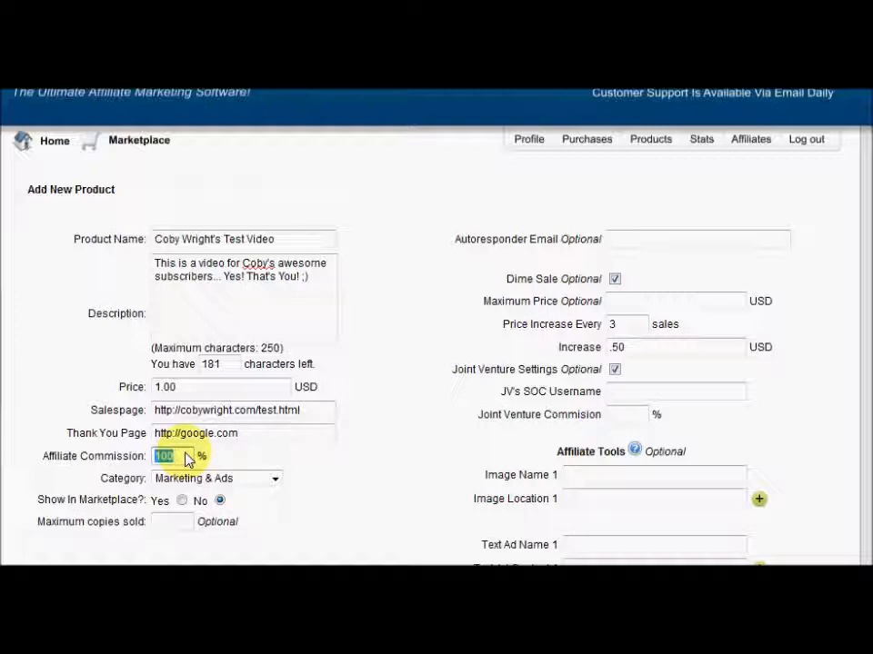
{"action": "type", "text": "50"}
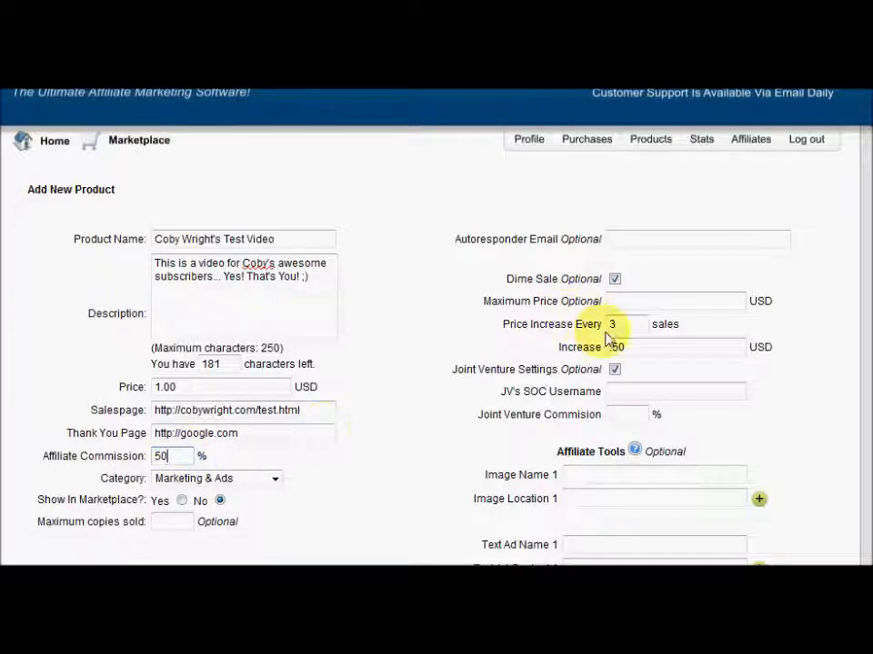
Add a joint venture partner at 10% commission, replacing the rejected username with a valid one
{"action": "left_click", "coordinate": [624, 394]}
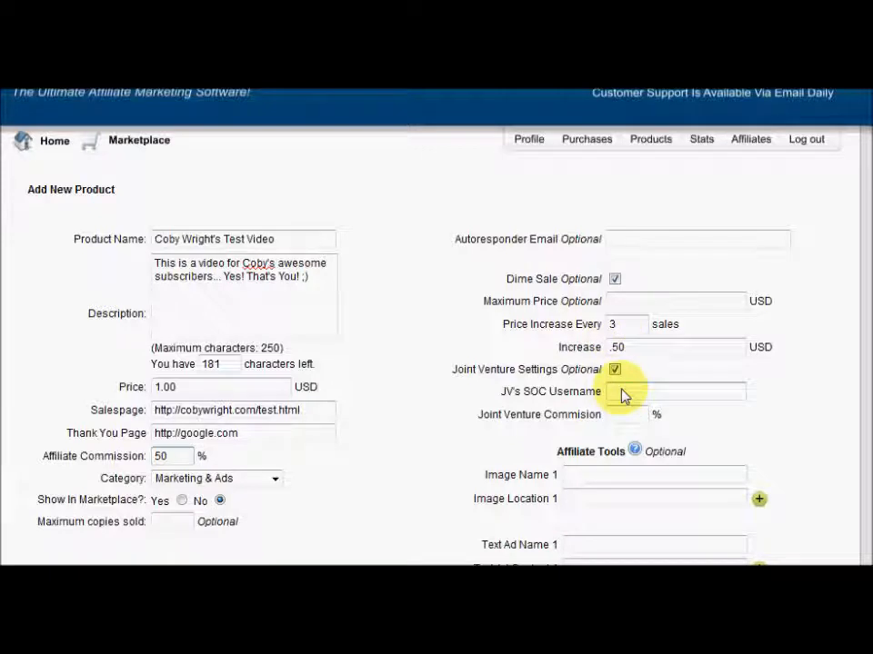
{"action": "left_click", "coordinate": [622, 413]}
{"action": "type", "text": "10"}
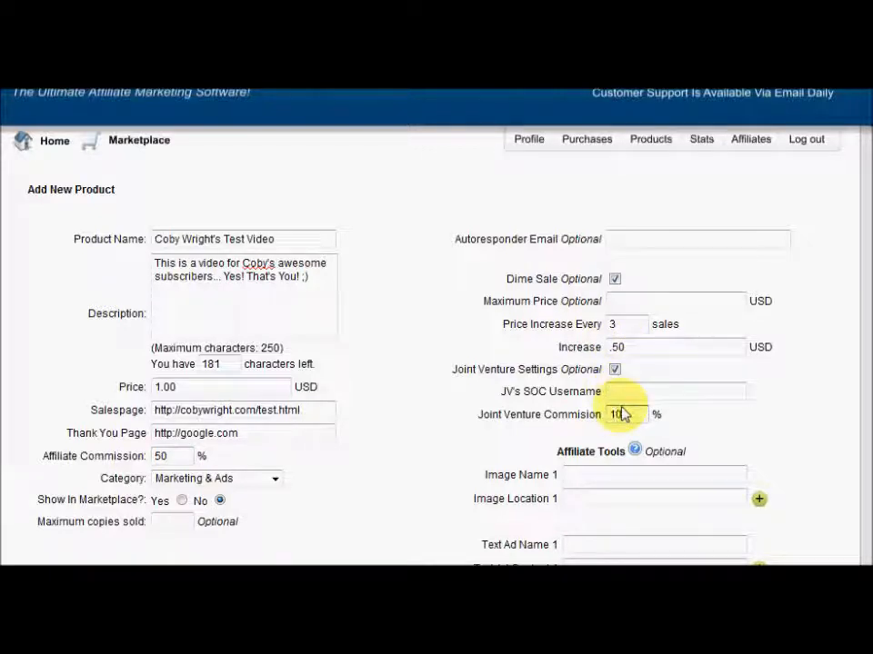
{"action": "left_click", "coordinate": [618, 392]}
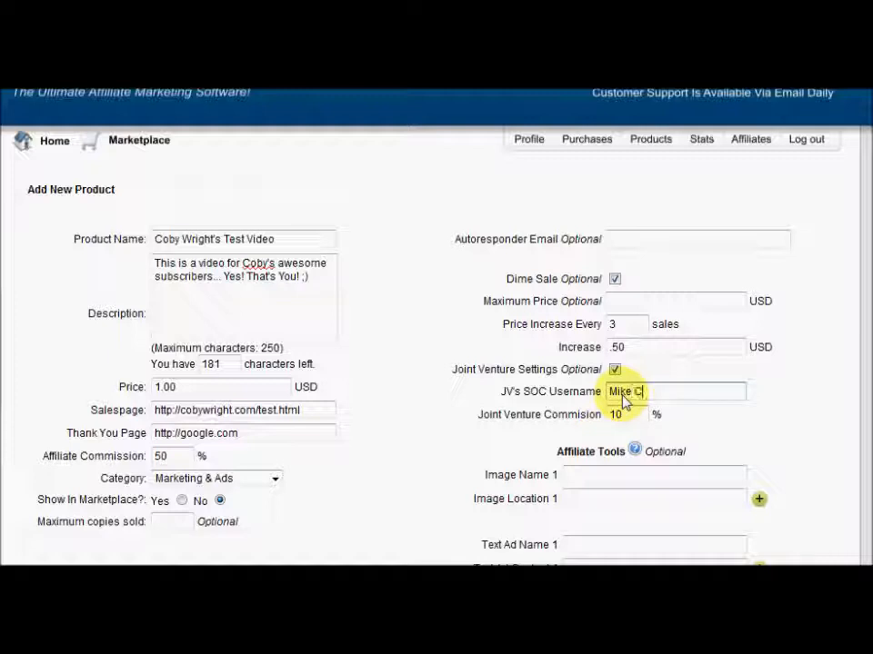
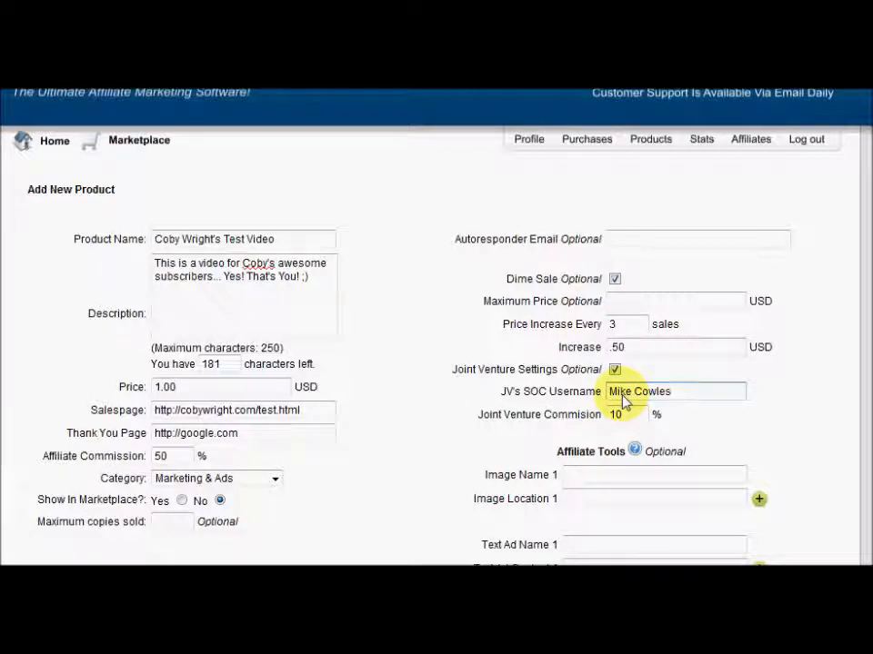
{"action": "left_click", "coordinate": [649, 476]}
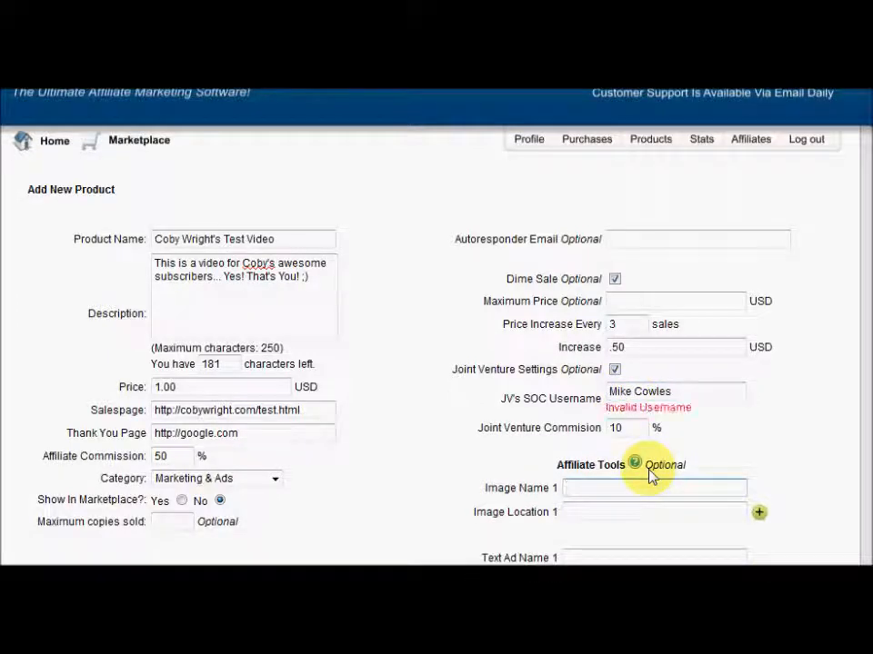
{"action": "triple_click", "coordinate": [649, 393]}
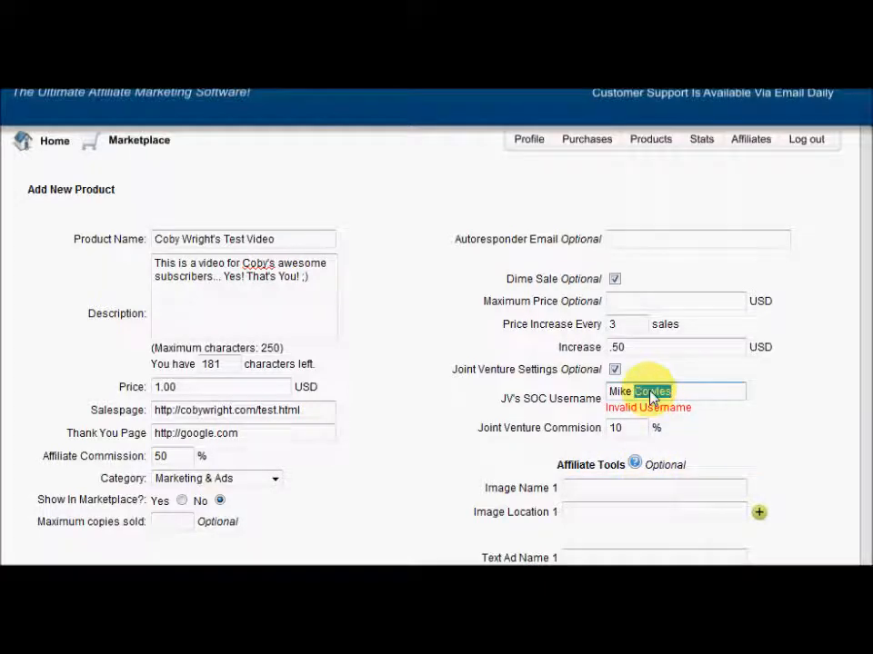
{"action": "type", "text": "soc1"}
{"action": "left_click", "coordinate": [629, 493]}
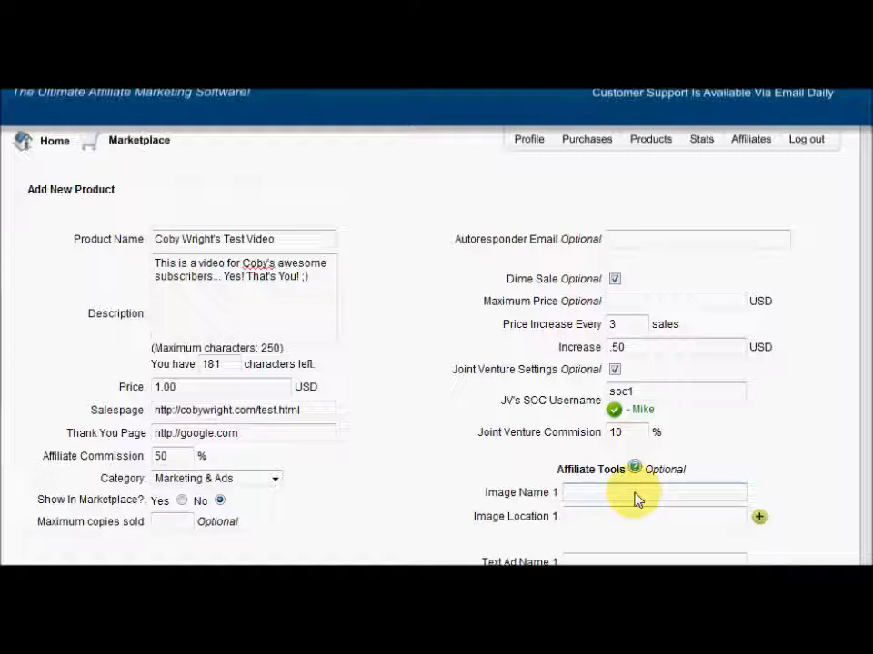
Review the 10% joint venture commission value
{"action": "double_click", "coordinate": [643, 440]}
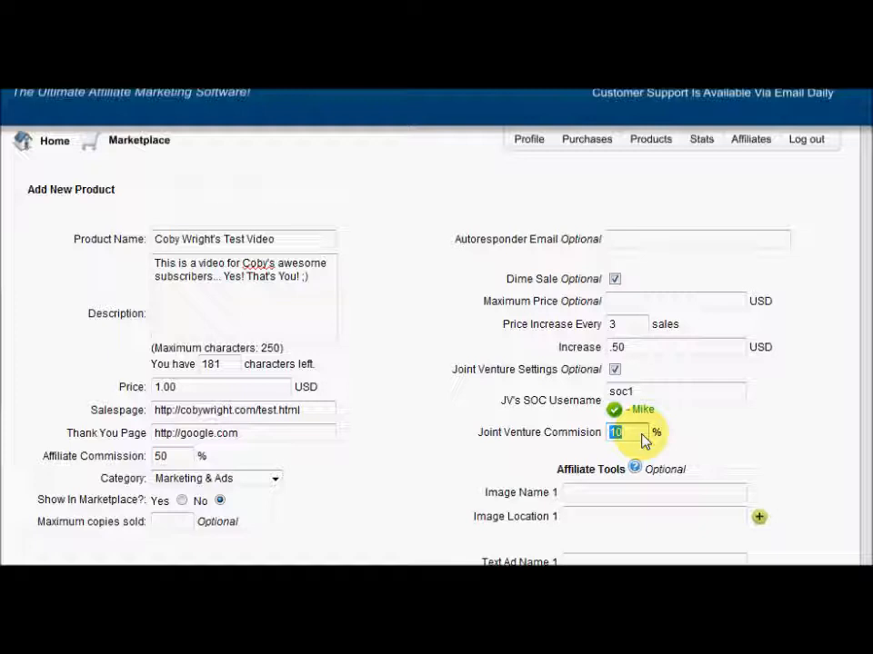
{"action": "left_click", "coordinate": [642, 440]}
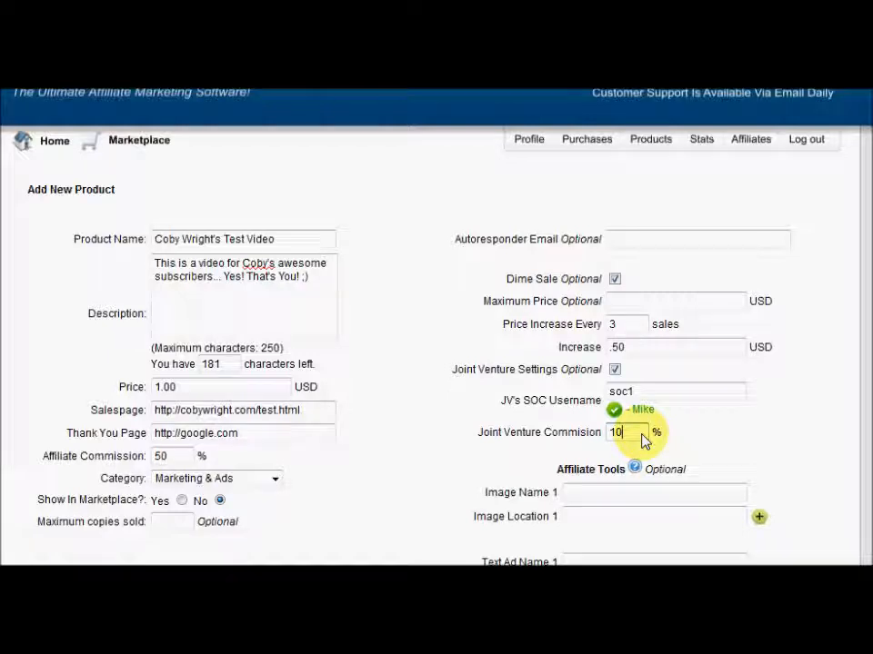
{"action": "double_click", "coordinate": [642, 440]}
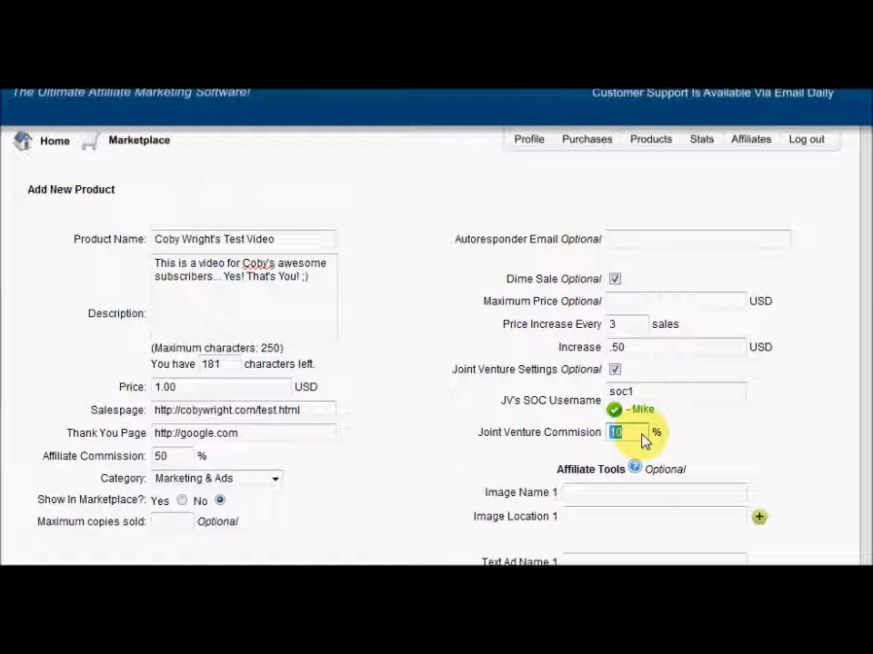
{"action": "left_click", "coordinate": [642, 434]}
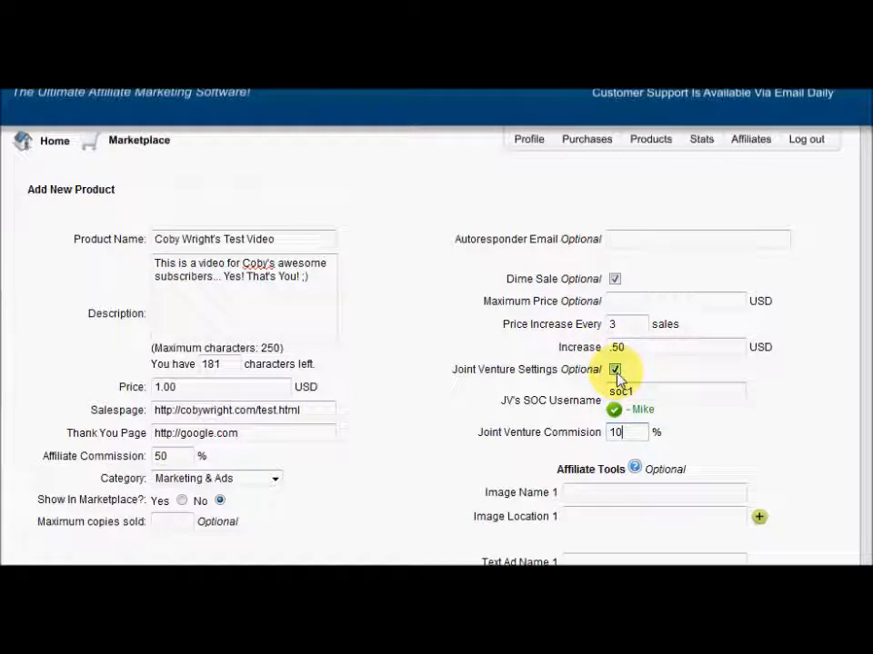
Clear the partner username and turn off Joint Venture Settings
{"action": "double_click", "coordinate": [638, 398]}
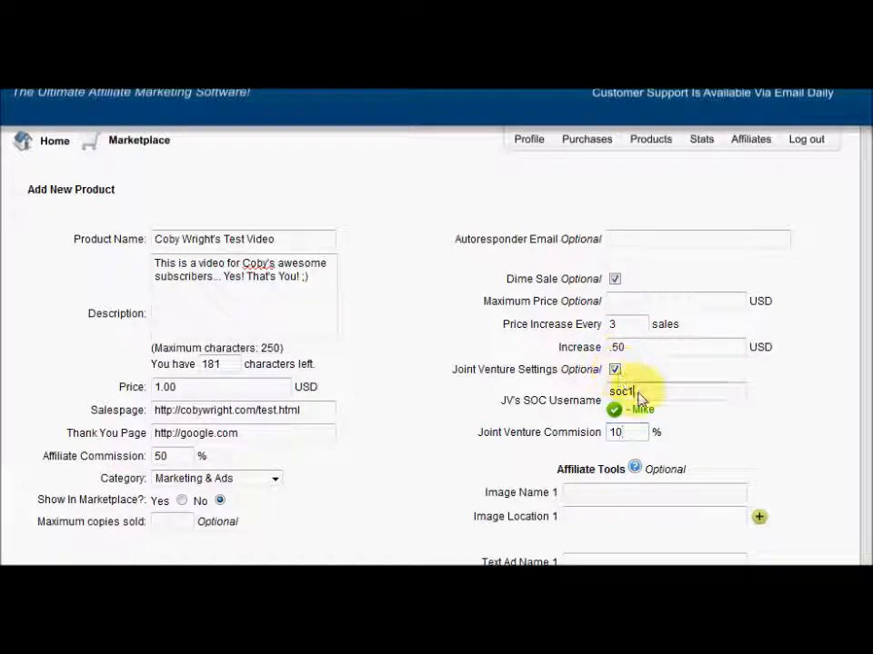
{"action": "key", "text": "BackSpace"}
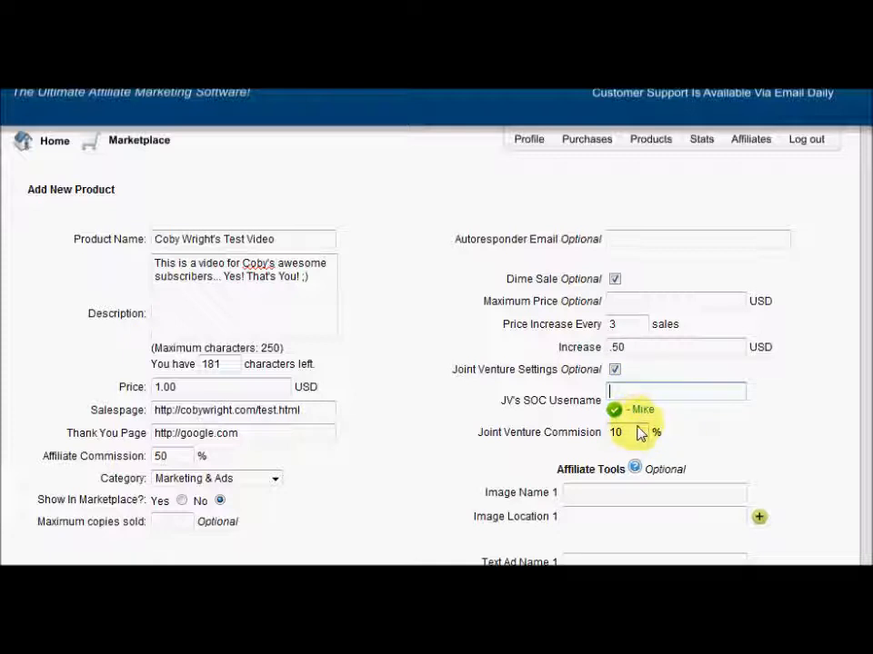
{"action": "double_click", "coordinate": [637, 436]}
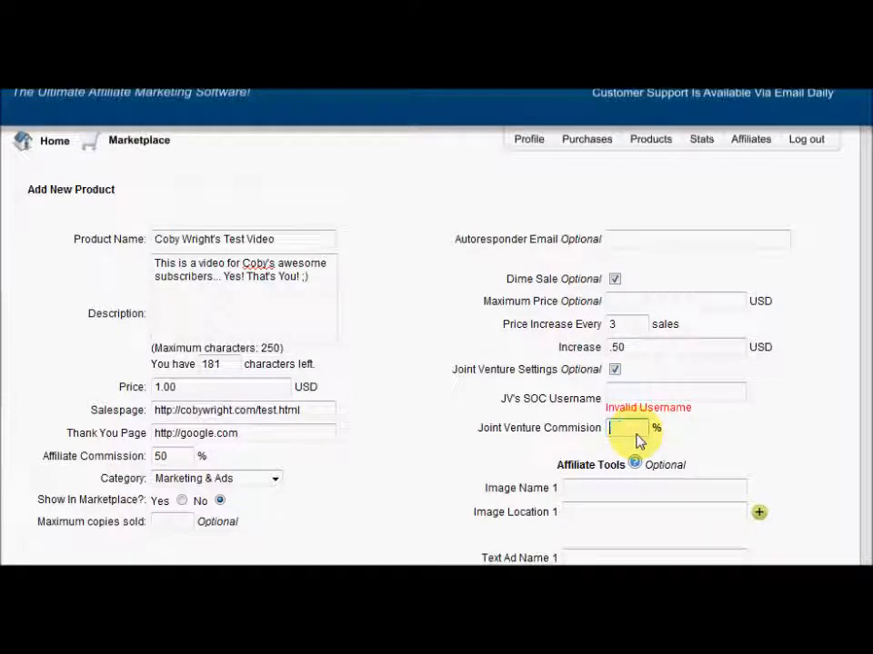
{"action": "left_click", "coordinate": [616, 372]}
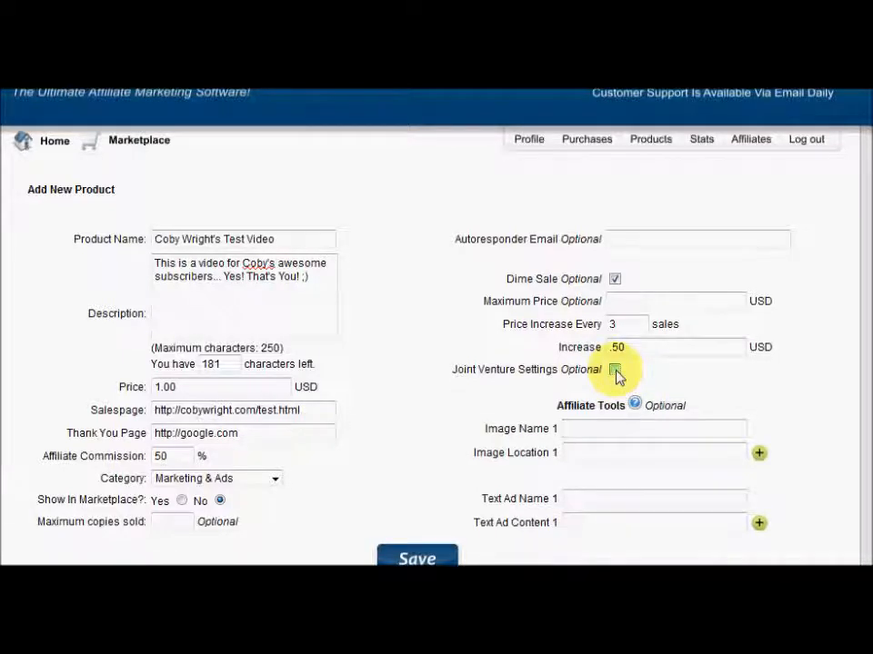
Save the product, which is rejected because the name contains non-letters
{"action": "scroll", "coordinate": [436, 327], "scroll_direction": "down", "scroll_amount": 2}
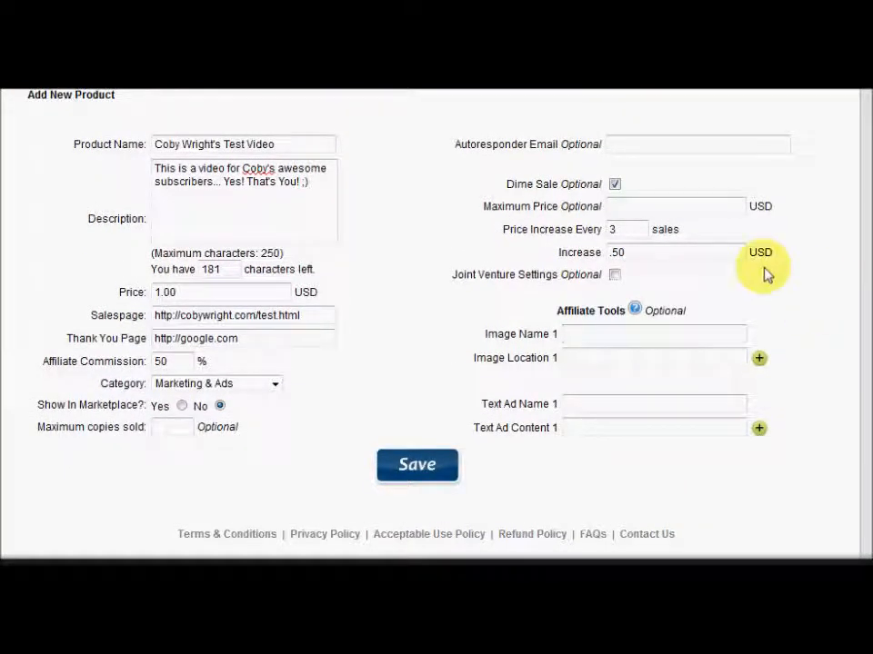
{"action": "left_click", "coordinate": [609, 338]}
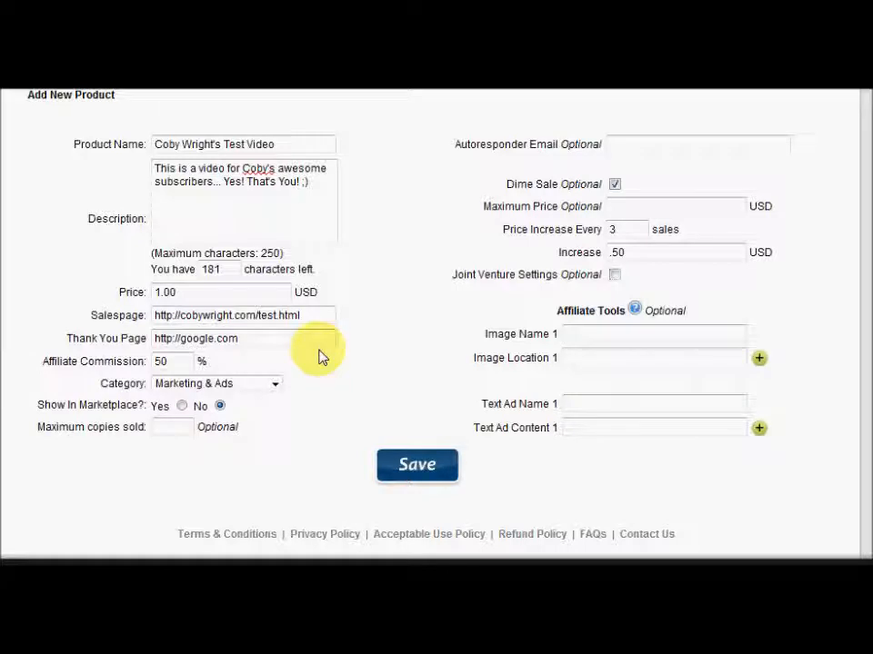
{"action": "left_click", "coordinate": [401, 475]}
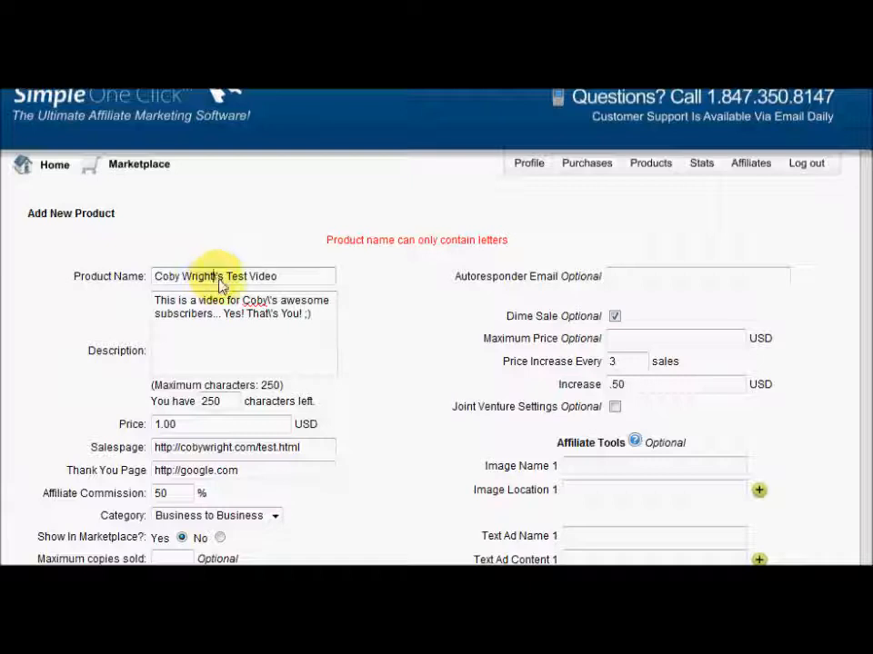
Remove the apostrophe from the product name and resubmit the form
{"action": "key", "text": "Delete"}
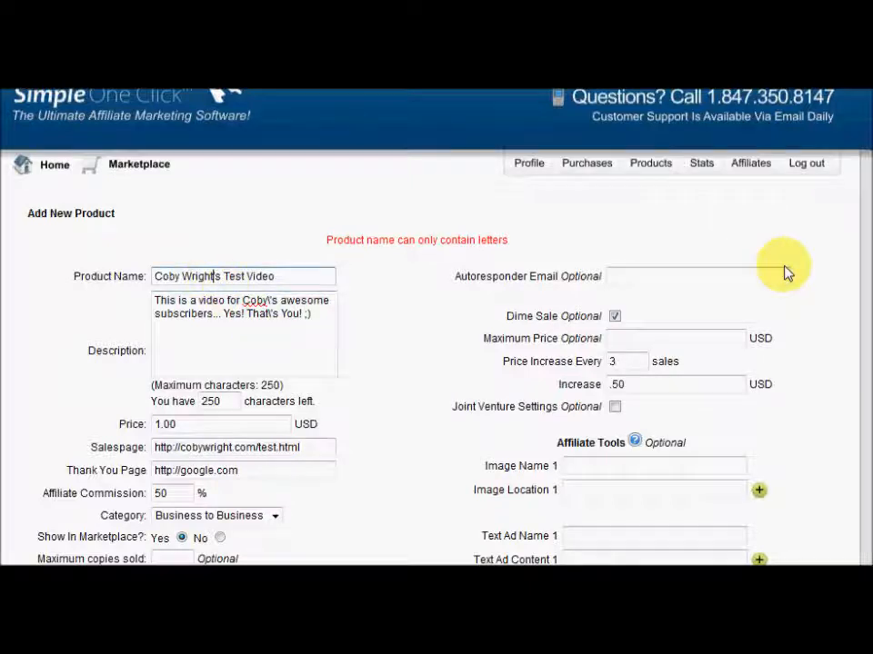
{"action": "scroll", "coordinate": [613, 511], "scroll_direction": "down", "scroll_amount": 3}
{"action": "left_click", "coordinate": [450, 375]}
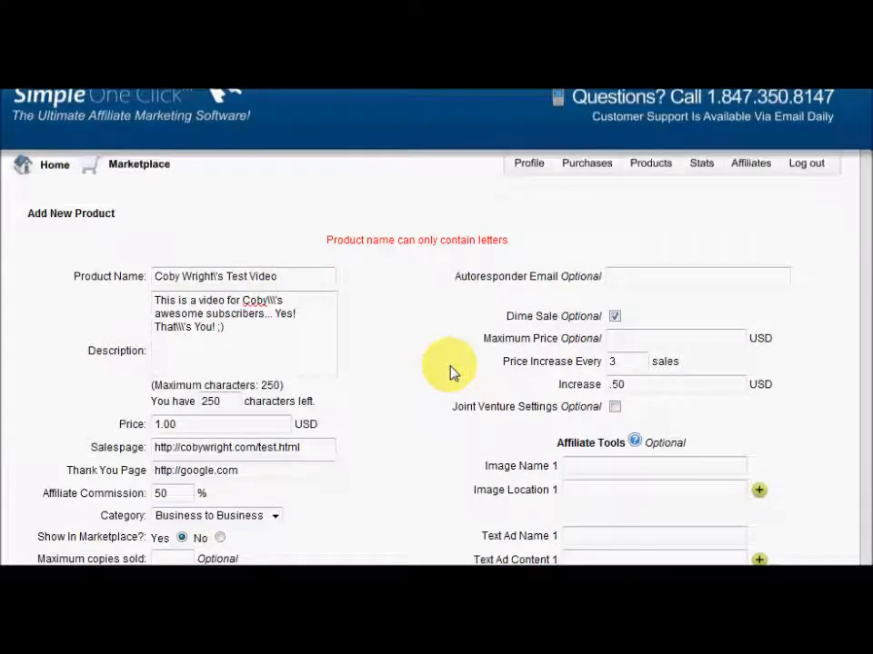
Delete the backslash-escaped apostrophes from the name and description, then save the product
{"action": "left_click", "coordinate": [218, 277]}
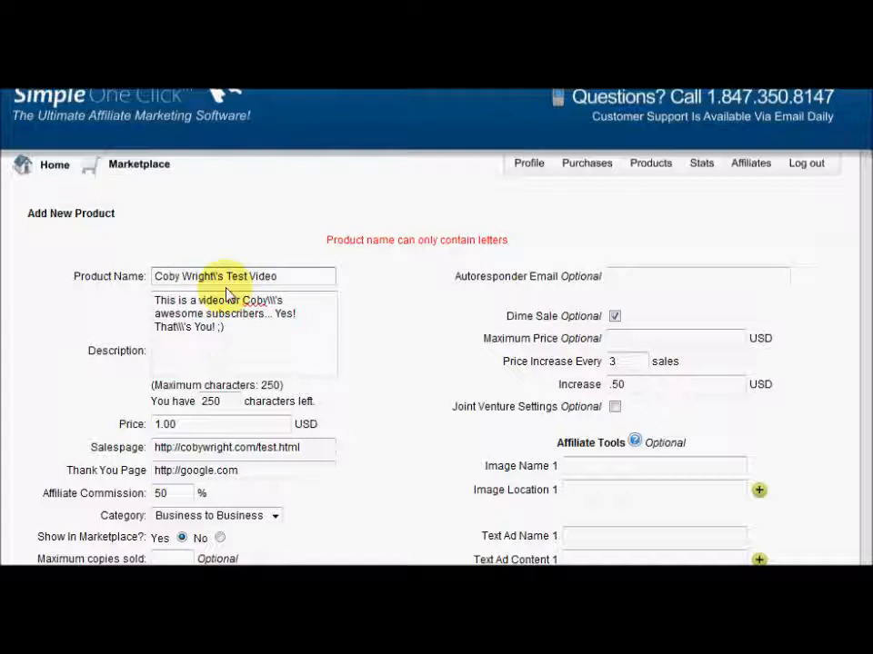
{"action": "key", "text": "BackSpace"}
{"action": "key", "text": "BackSpace"}
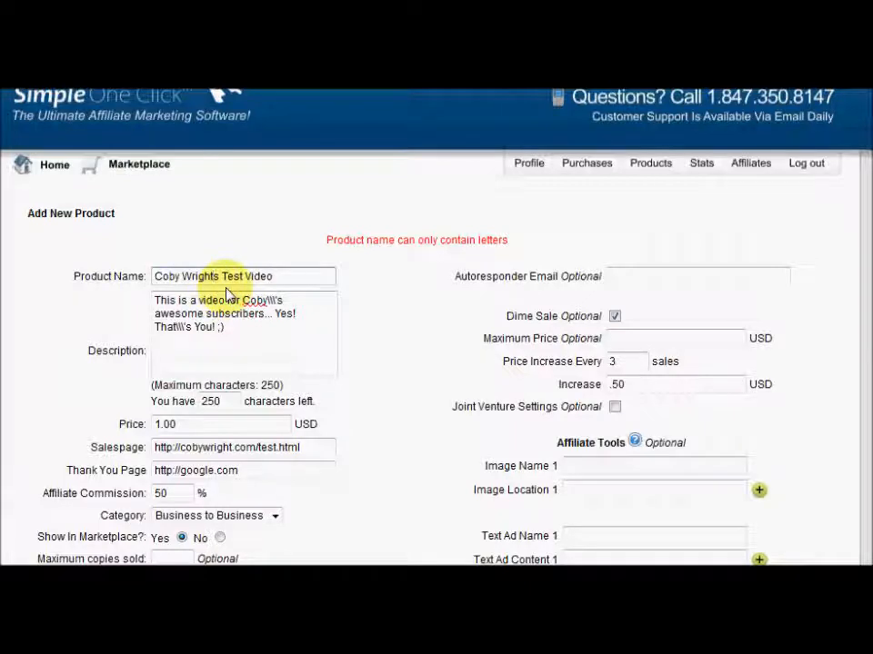
{"action": "left_click", "coordinate": [279, 304]}
{"action": "key", "text": "BackSpace"}
{"action": "key", "text": "BackSpace"}
{"action": "key", "text": "BackSpace"}
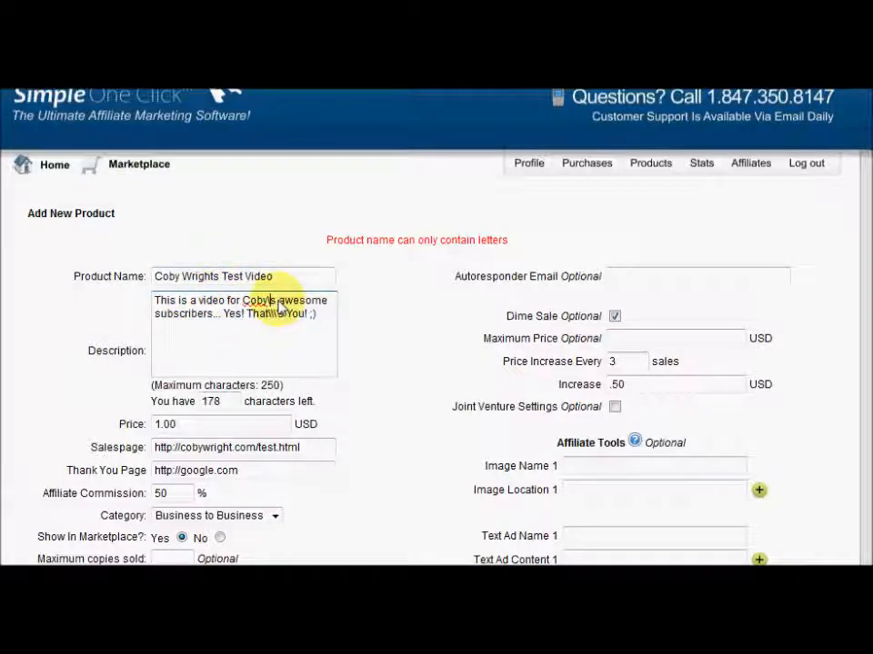
{"action": "left_click", "coordinate": [277, 315]}
{"action": "key", "text": "BackSpace"}
{"action": "key", "text": "BackSpace"}
{"action": "key", "text": "BackSpace"}
{"action": "key", "text": "BackSpace"}
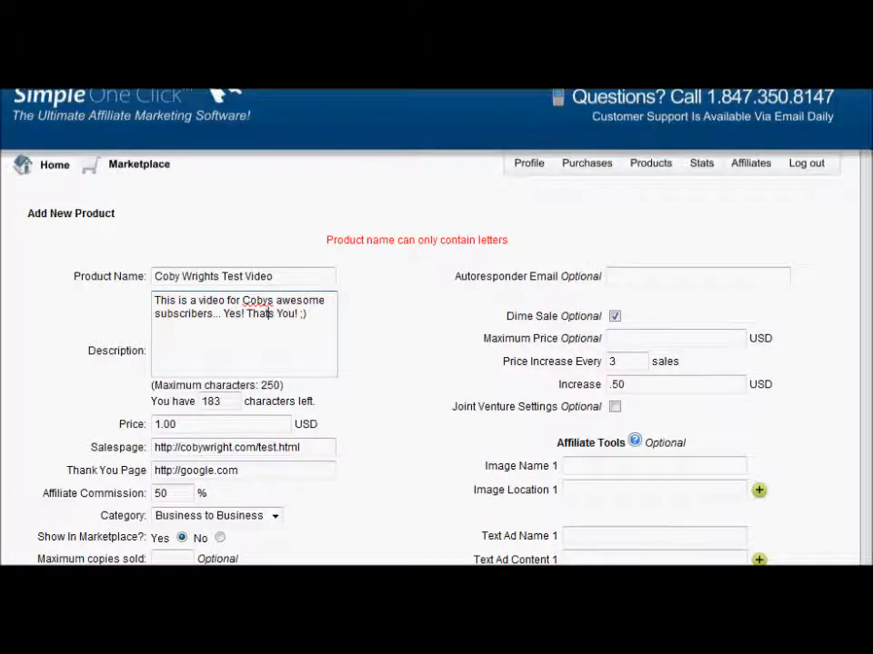
{"action": "scroll", "coordinate": [436, 327], "scroll_direction": "down", "scroll_amount": 3}
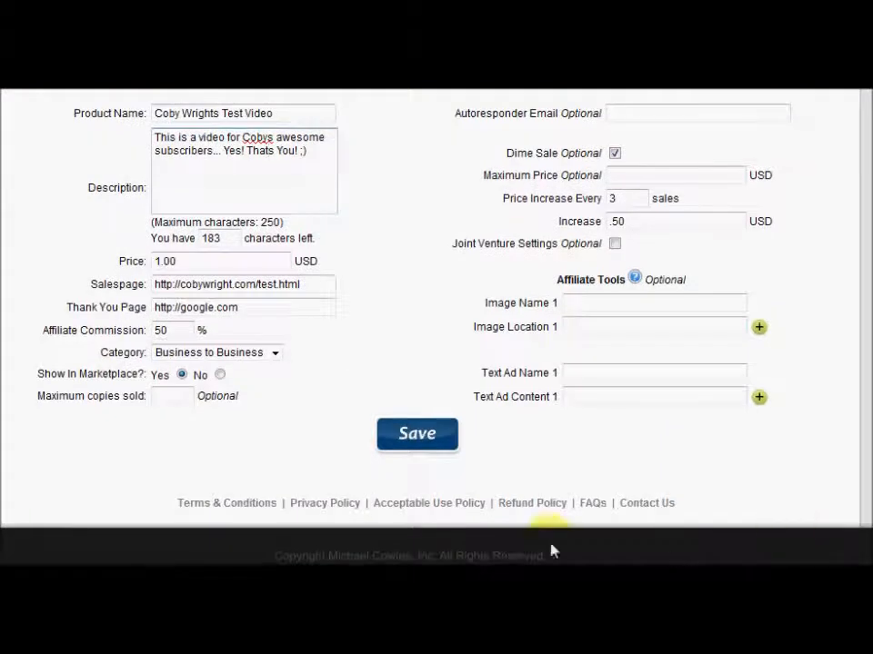
{"action": "left_click", "coordinate": [442, 440]}
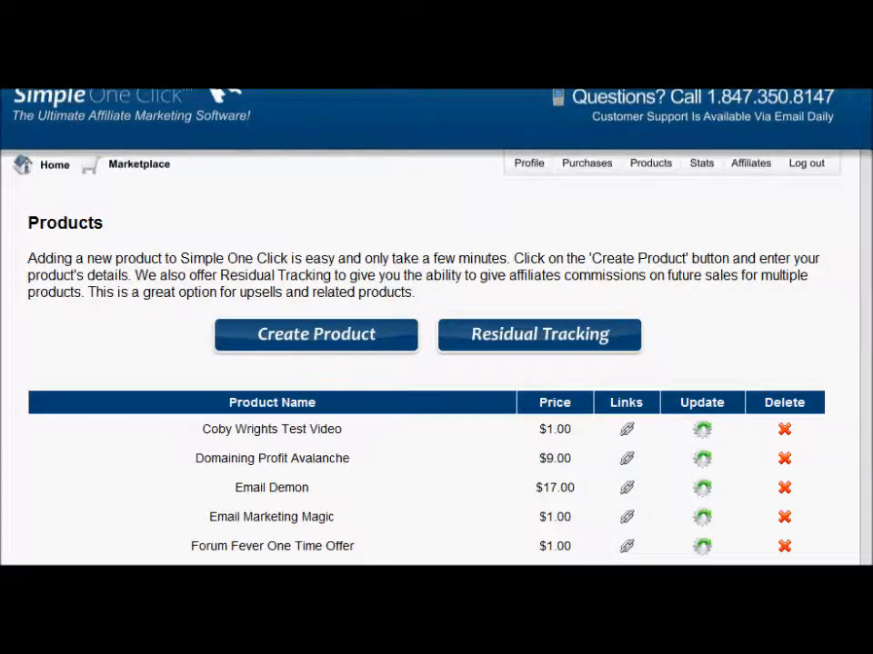
Scroll the Products list and highlight the test video product priced at $1.00
{"action": "scroll", "coordinate": [436, 327], "scroll_direction": "down", "scroll_amount": 1}
{"action": "scroll", "coordinate": [436, 328], "scroll_direction": "up", "scroll_amount": 1}
{"action": "scroll", "coordinate": [436, 364], "scroll_direction": "down", "scroll_amount": 5}
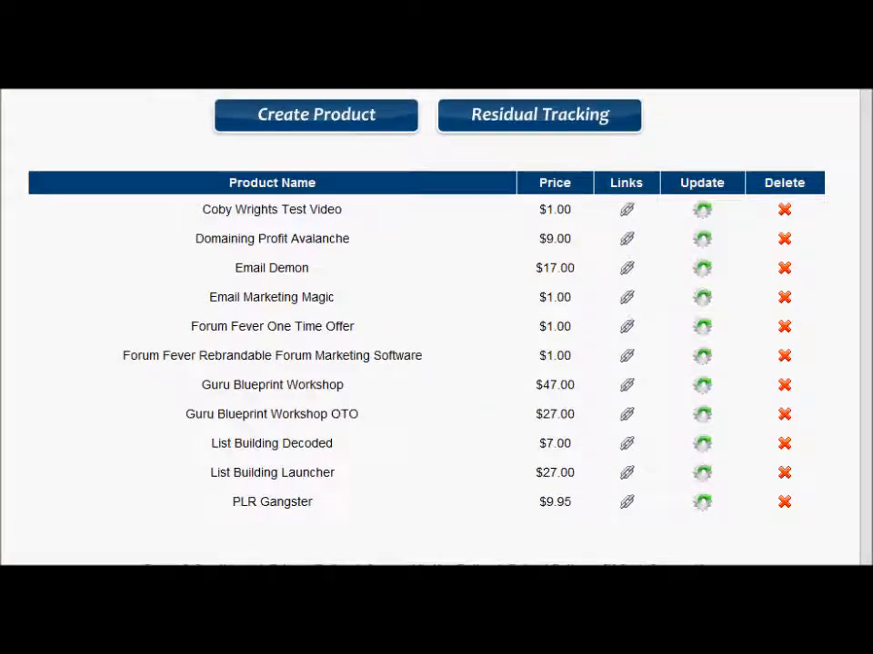
{"action": "scroll", "coordinate": [437, 328], "scroll_direction": "up", "scroll_amount": 1}
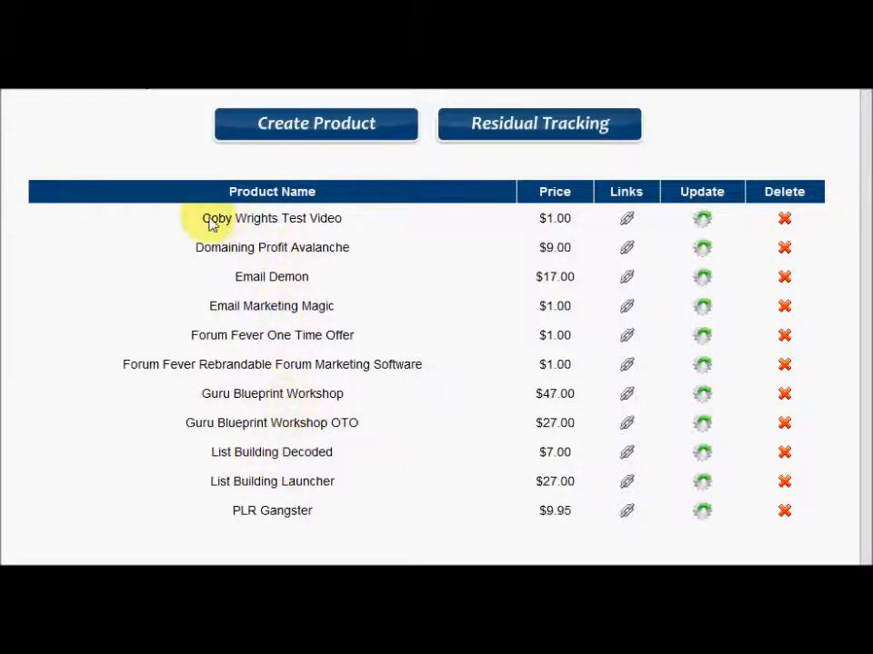
{"action": "left_click_drag", "start_coordinate": [204, 222], "coordinate": [374, 222]}
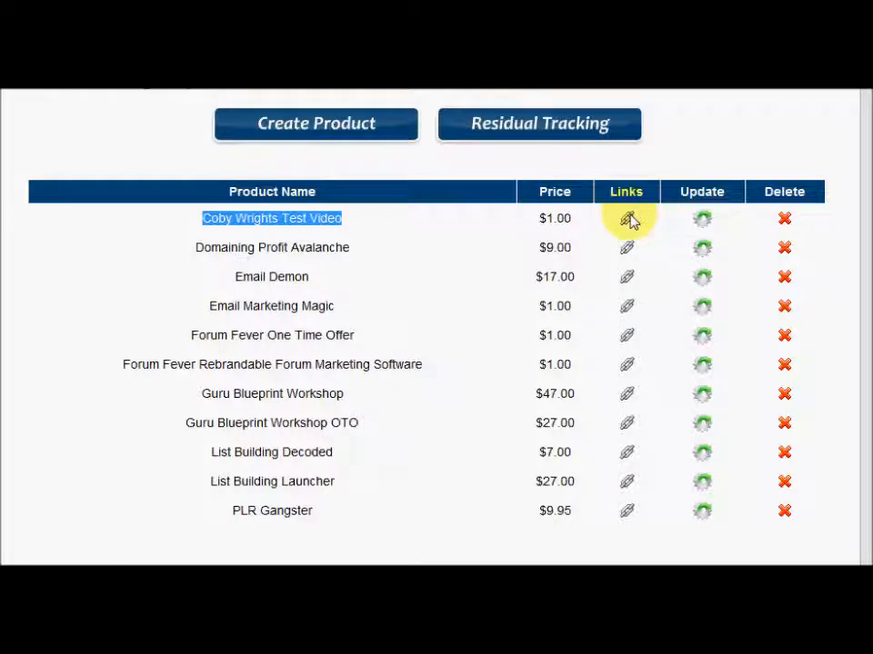
Copy the test video product's Buy Now button HTML code from its link codes
{"action": "left_click", "coordinate": [627, 224]}
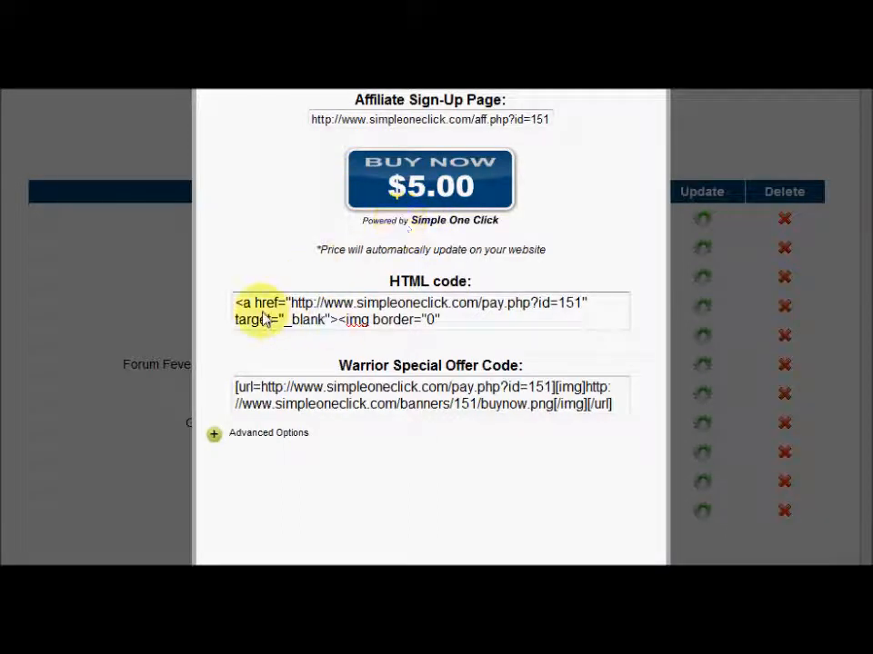
{"action": "left_click_drag", "start_coordinate": [235, 302], "coordinate": [617, 355]}
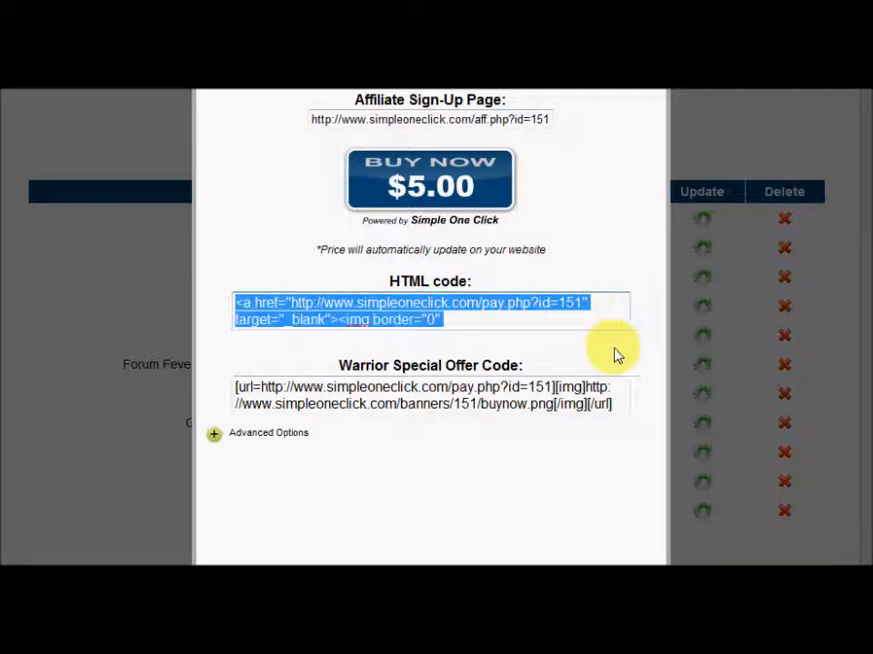
{"action": "left_click_drag", "start_coordinate": [523, 320], "coordinate": [482, 312]}
{"action": "left_click", "coordinate": [358, 325]}
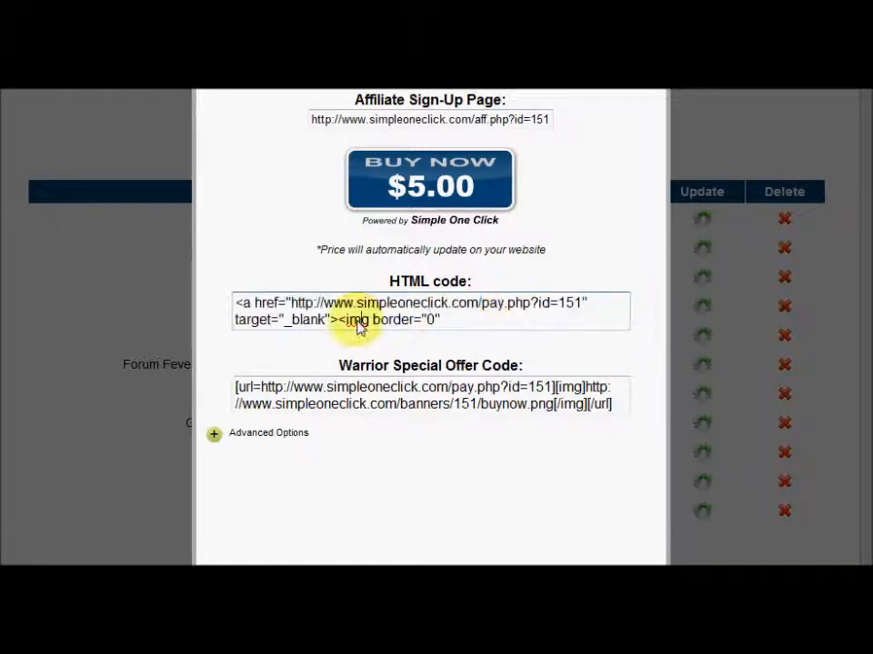
{"action": "right_click", "coordinate": [358, 325]}
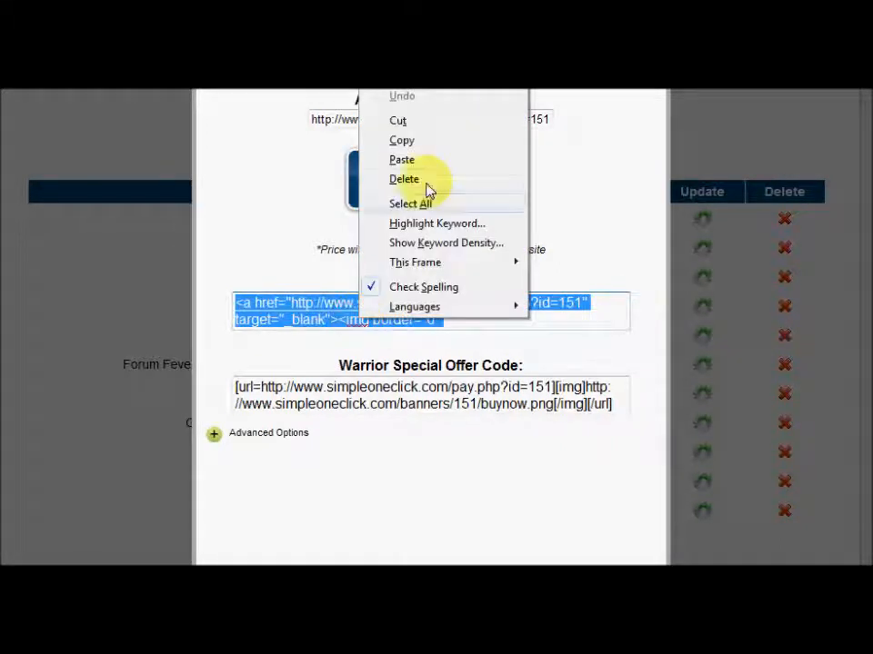
{"action": "left_click", "coordinate": [402, 140]}
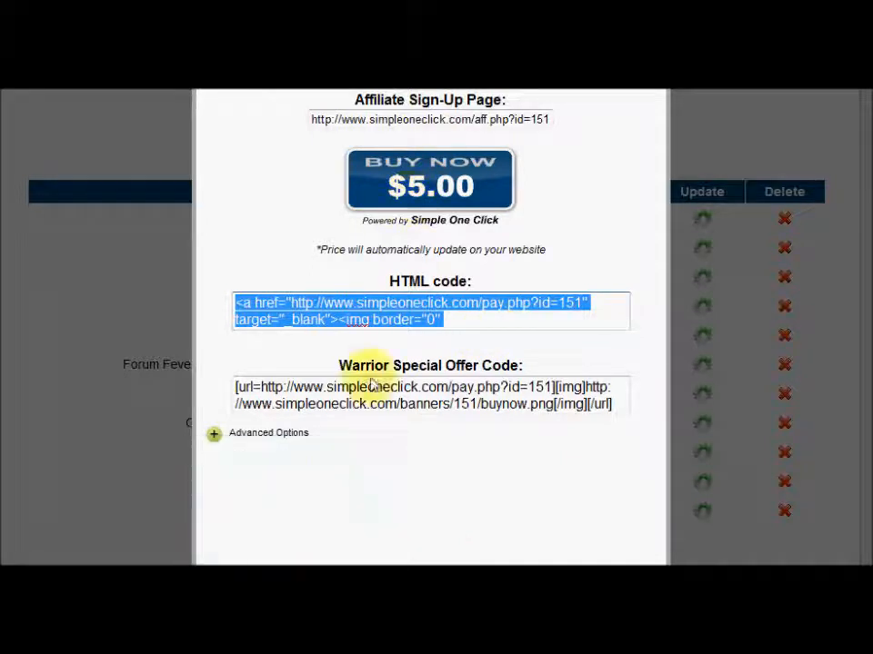
Bring up KompoZer's 'Our Test Payment button' page and stretch its window across the screen
{"action": "mouse_move", "coordinate": [347, 619]}
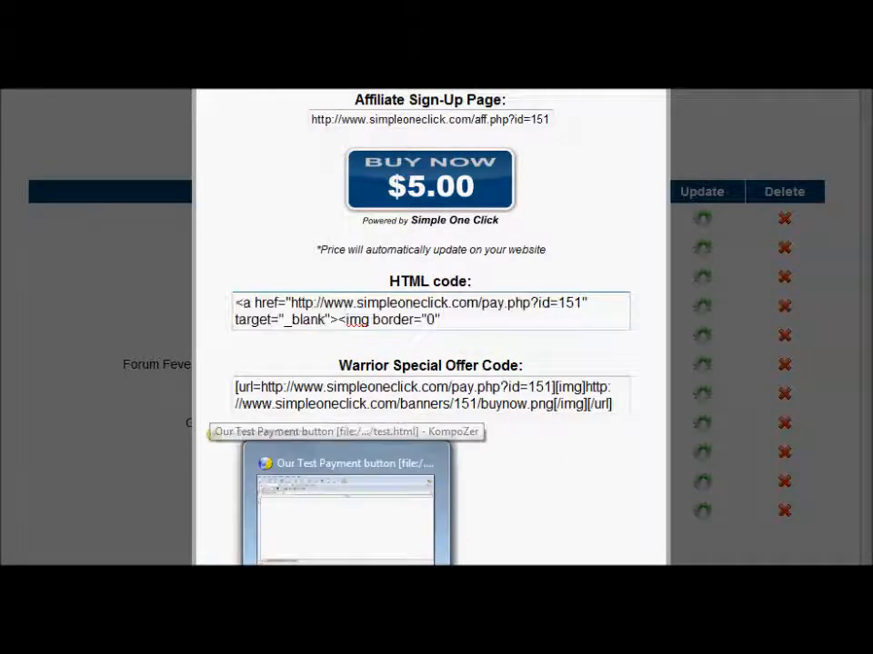
{"action": "left_click", "coordinate": [345, 509]}
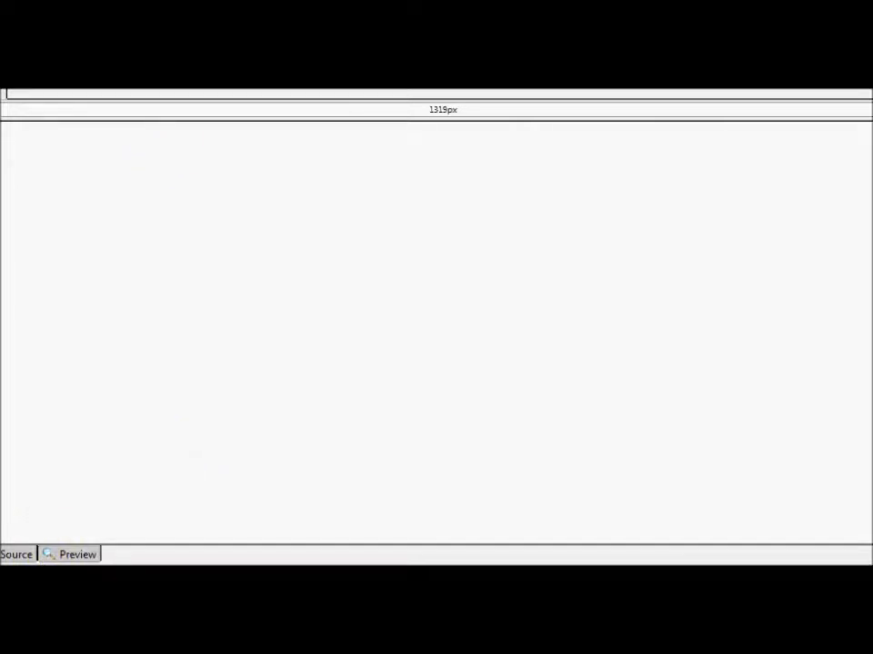
{"action": "key", "text": "super+Down"}
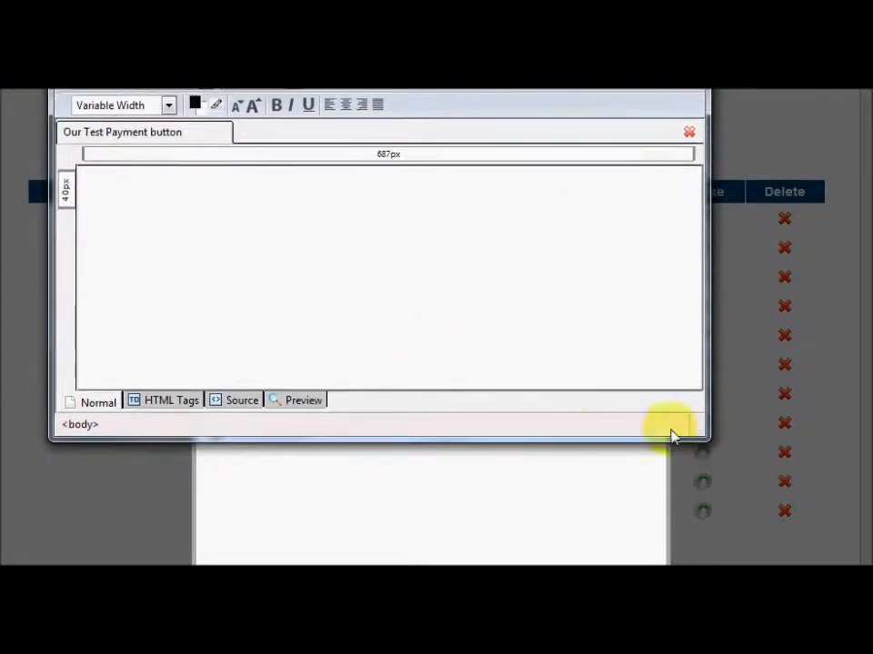
{"action": "left_click_drag", "start_coordinate": [703, 434], "coordinate": [862, 558]}
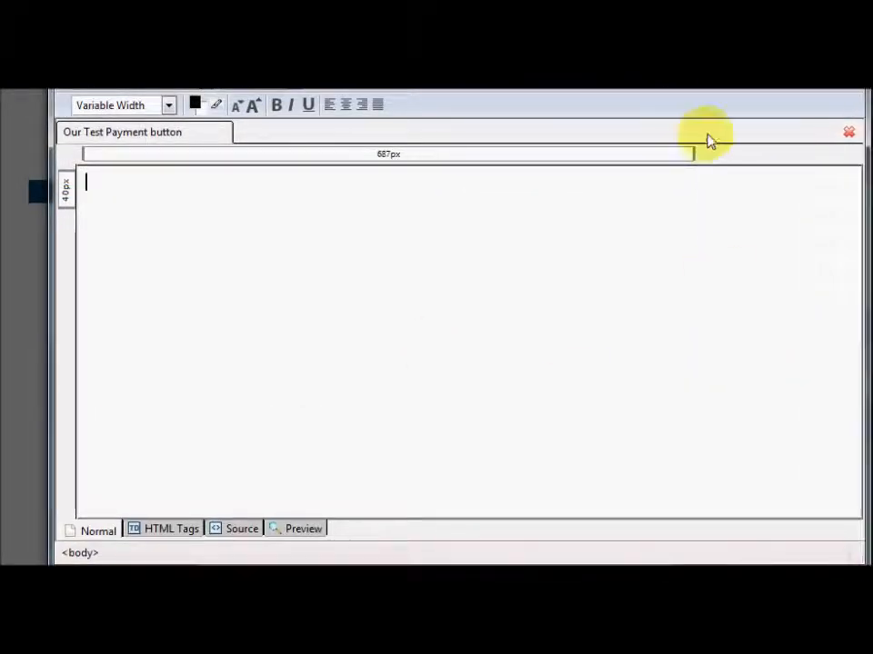
{"action": "left_click_drag", "start_coordinate": [698, 55], "coordinate": [666, 70]}
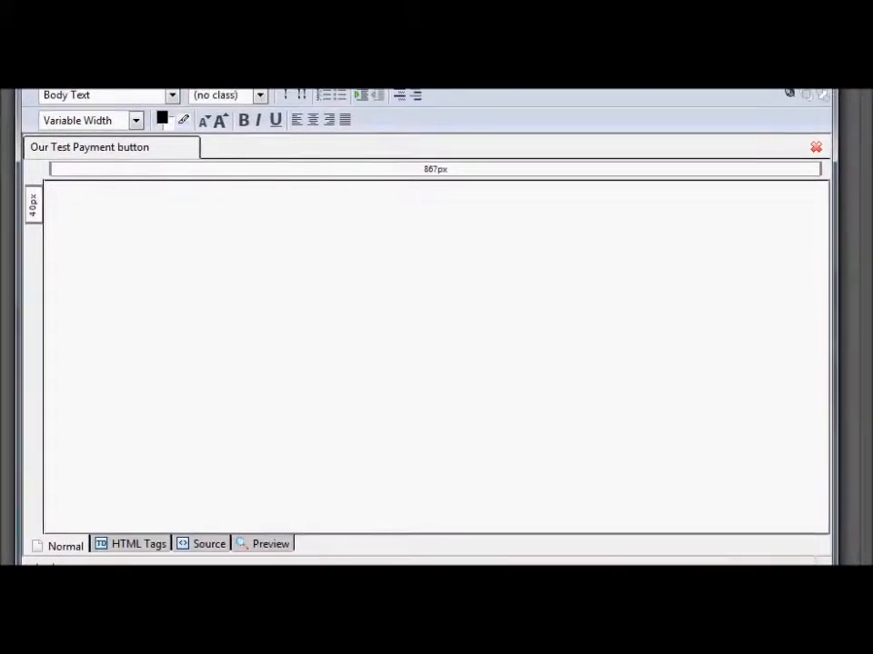
{"action": "left_click_drag", "start_coordinate": [650, 5], "coordinate": [647, 55]}
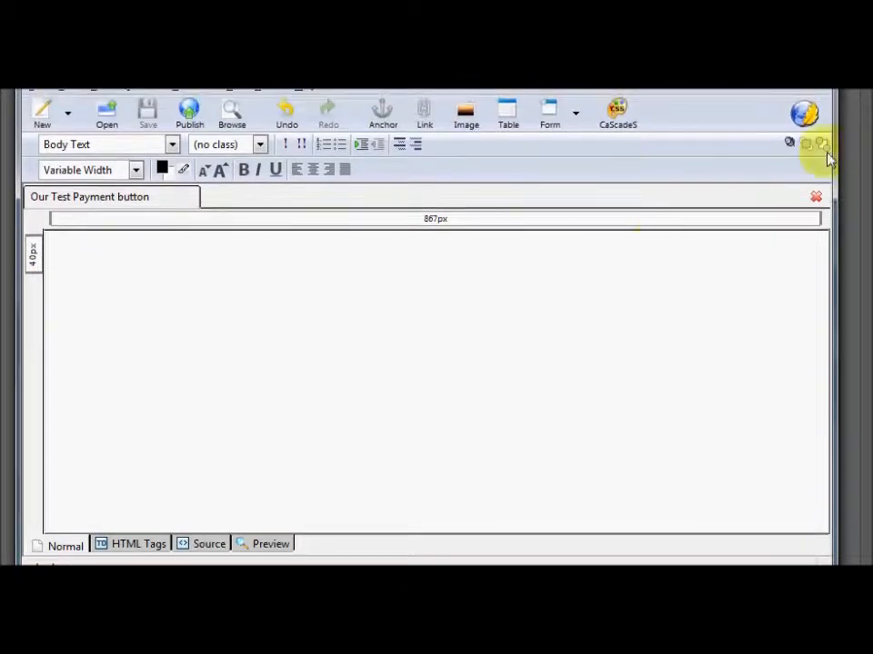
{"action": "left_click_drag", "start_coordinate": [834, 271], "coordinate": [859, 270]}
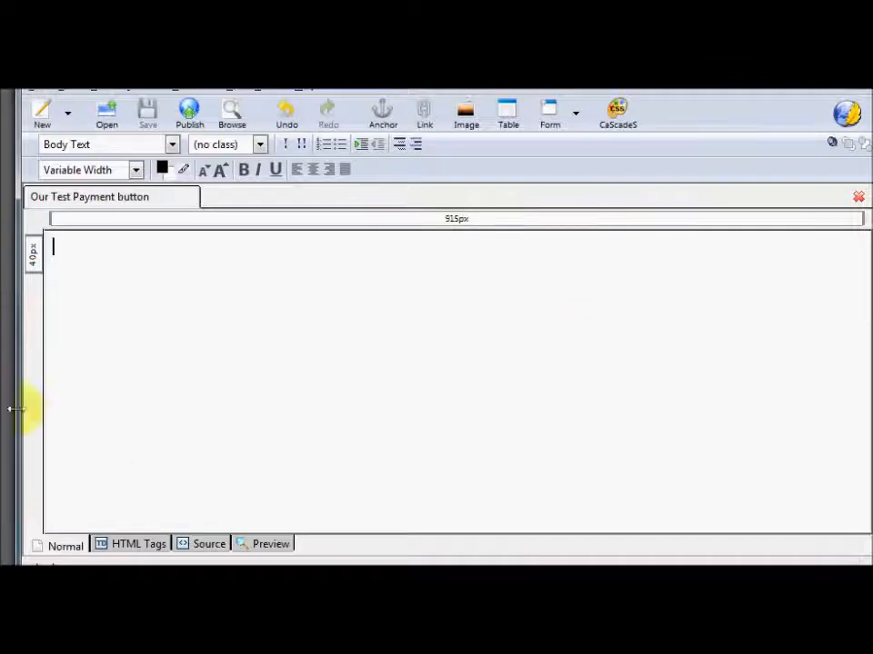
{"action": "mouse_move", "coordinate": [18, 419]}
{"action": "left_mouse_down"}
{"action": "mouse_move", "coordinate": [0, 419]}
{"action": "mouse_move", "coordinate": [5, 423]}
{"action": "left_mouse_up"}
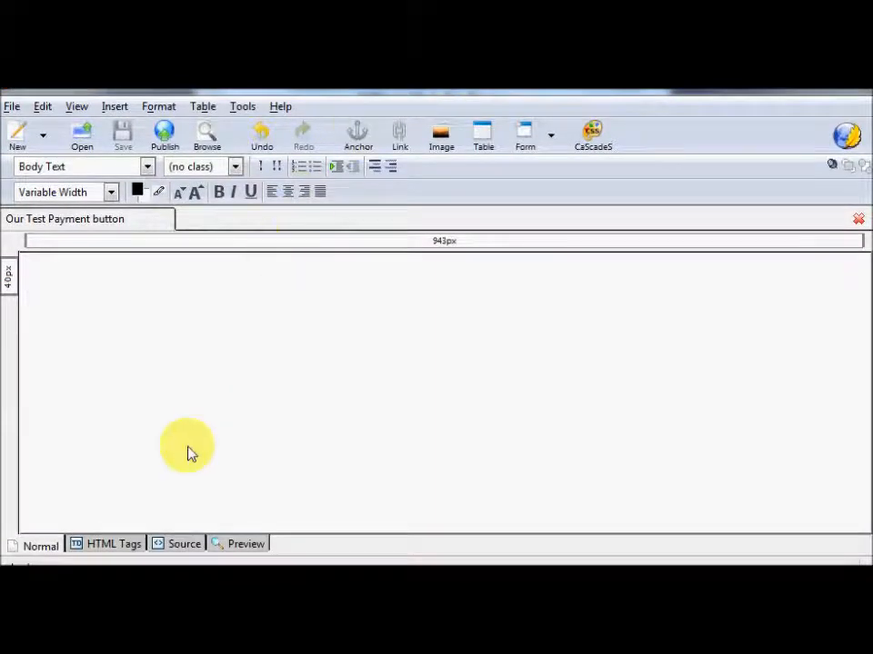
Paste the buy-now code over the <br> in the page source and return to Normal view
{"action": "left_click", "coordinate": [182, 546]}
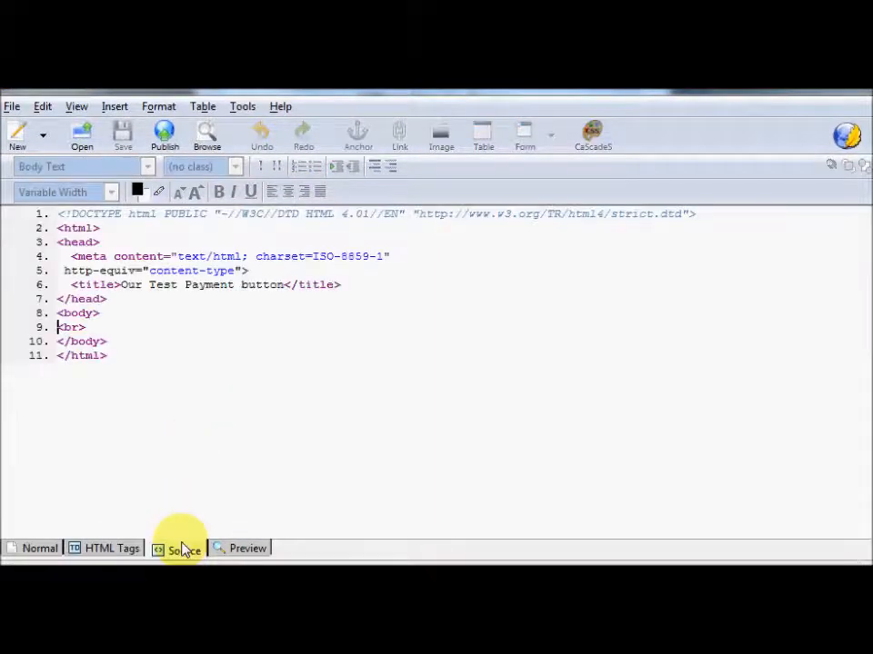
{"action": "triple_click", "coordinate": [93, 332]}
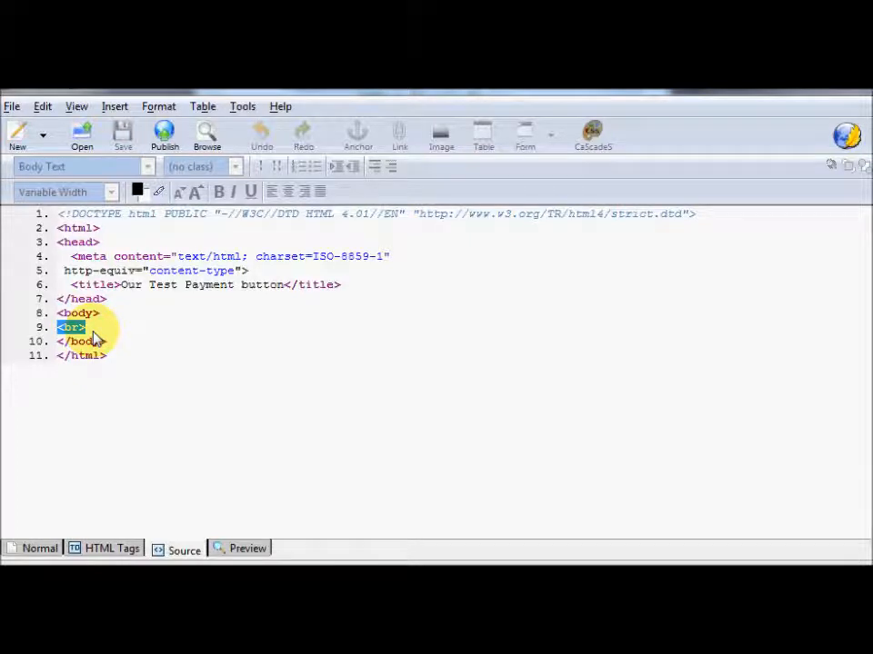
{"action": "key", "text": "ctrl+v"}
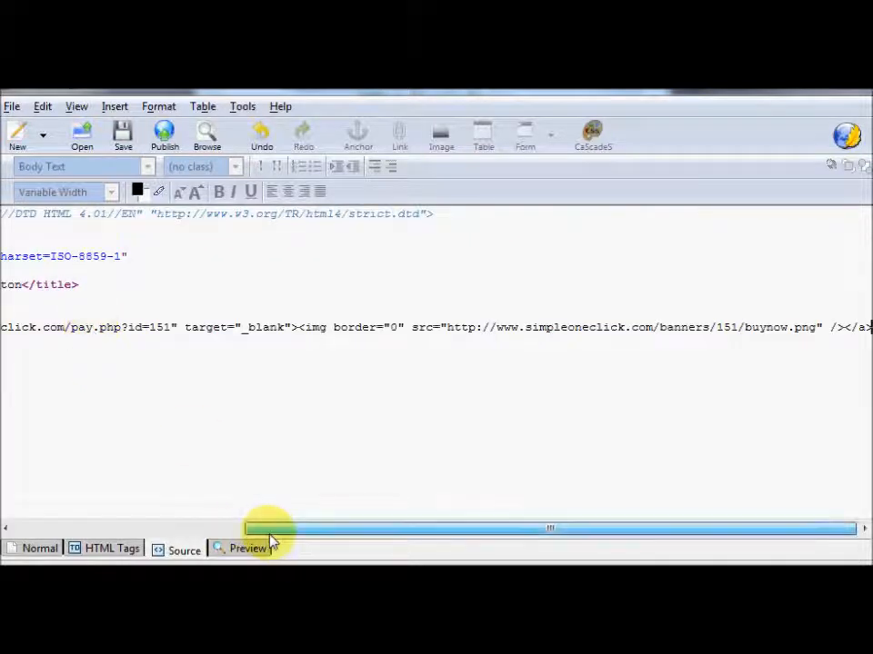
{"action": "left_click_drag", "start_coordinate": [270, 531], "coordinate": [5, 521]}
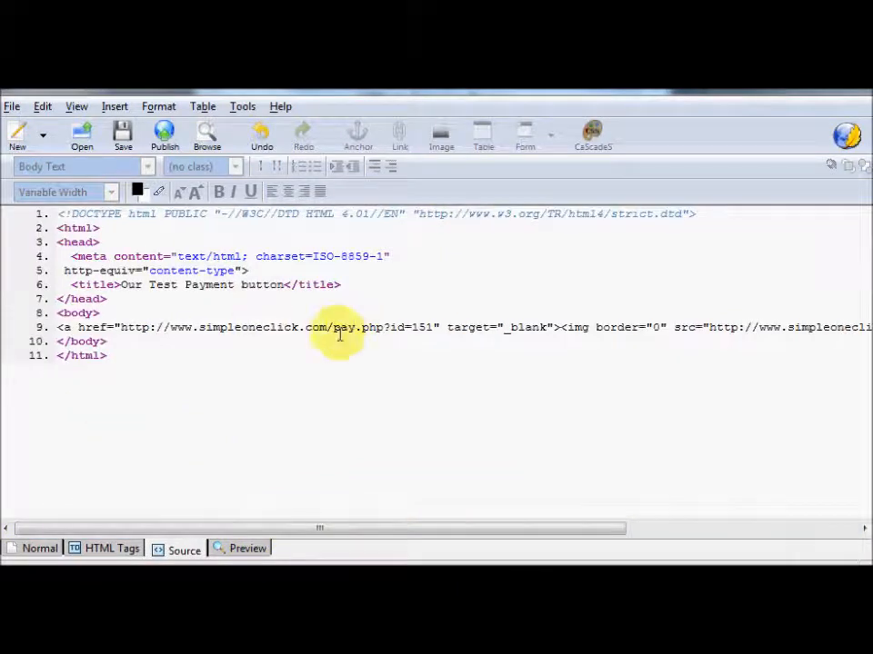
{"action": "left_click", "coordinate": [40, 548]}
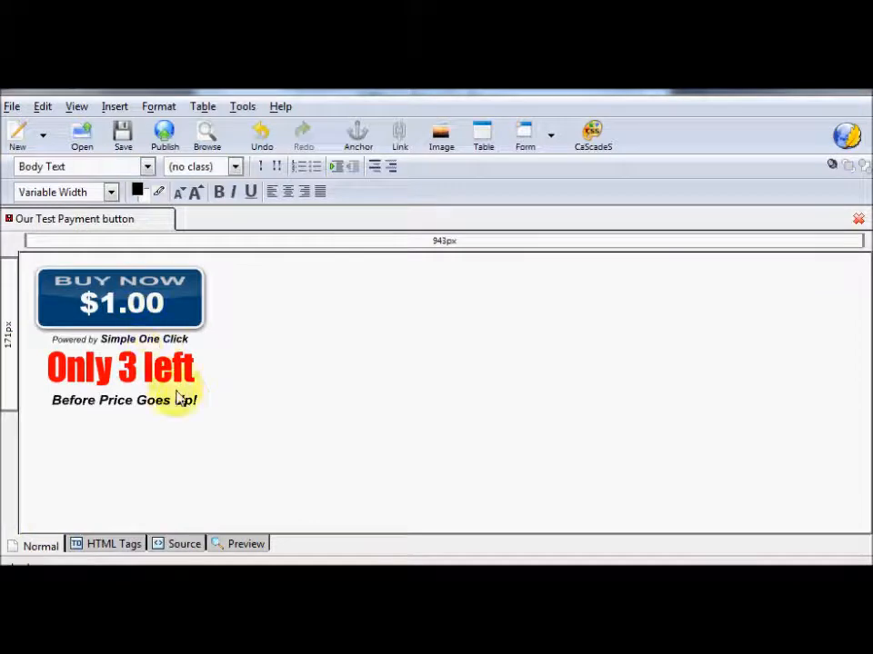
Centre the Buy Now button block and check the resulting HTML source
{"action": "left_click", "coordinate": [126, 318]}
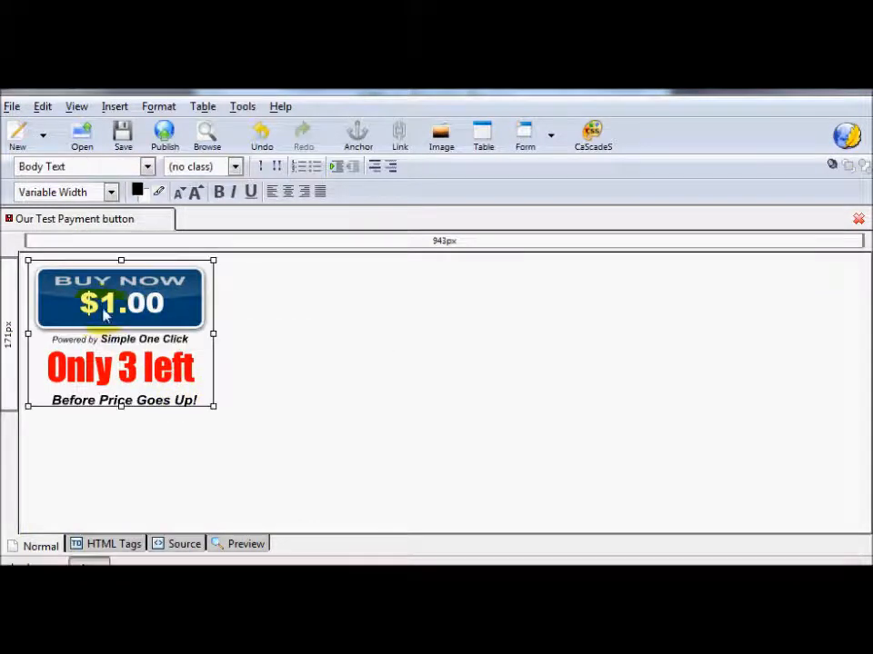
{"action": "left_click", "coordinate": [288, 193]}
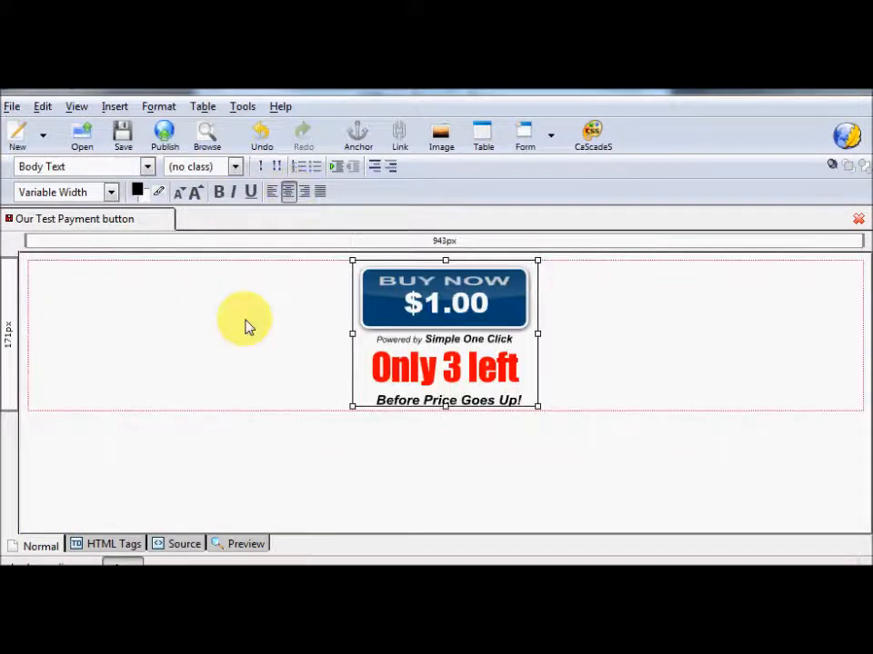
{"action": "left_click", "coordinate": [180, 546]}
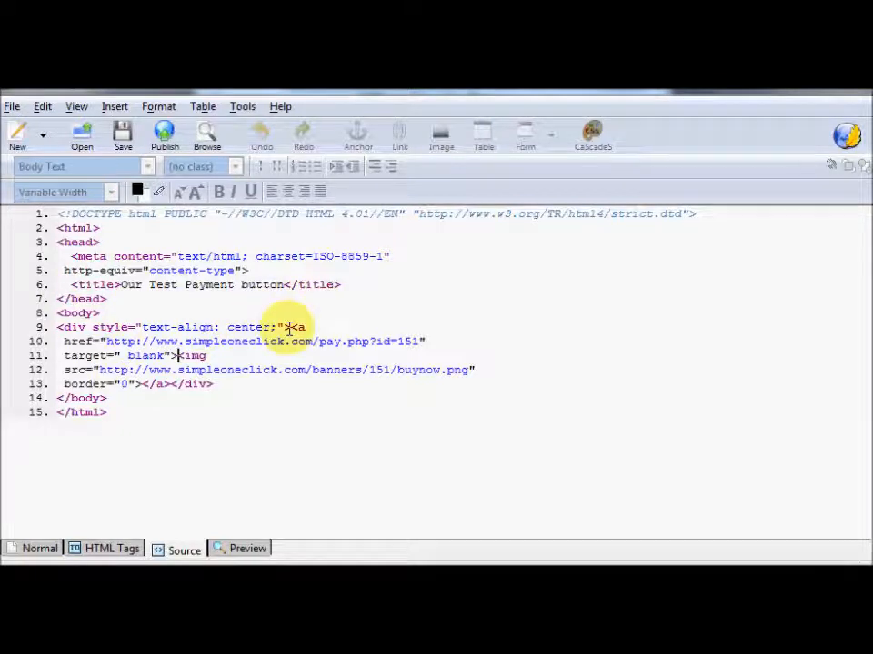
Switch the button block back to left alignment and view the HTML source again
{"action": "left_click", "coordinate": [40, 549]}
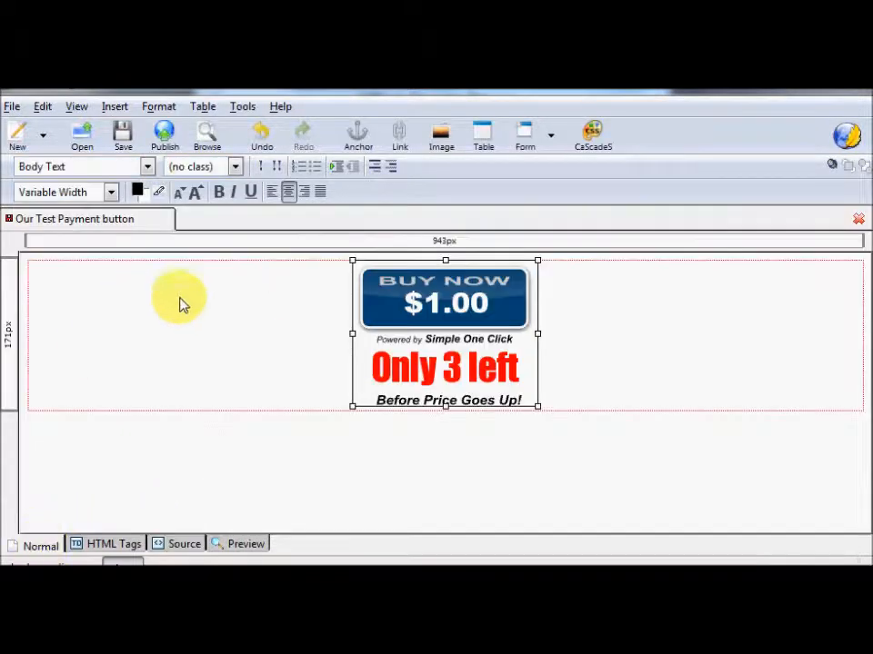
{"action": "left_click", "coordinate": [272, 191]}
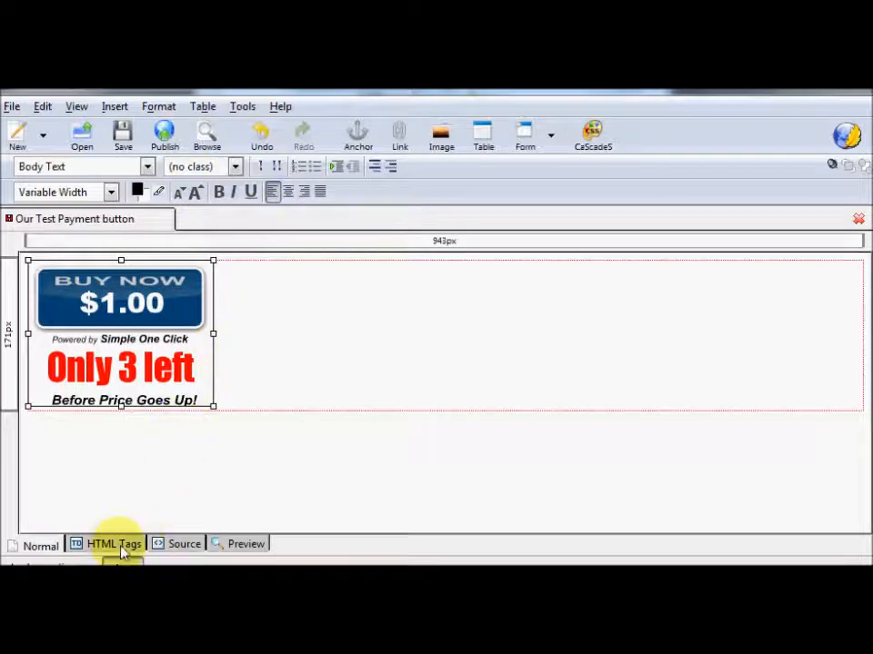
{"action": "left_click", "coordinate": [169, 545]}
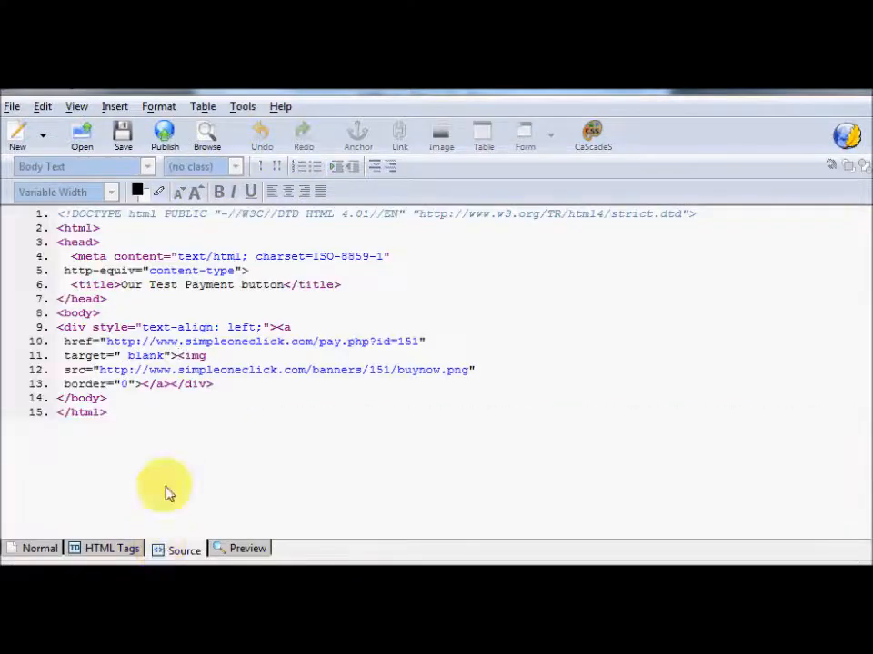
In the source, replace the button's left-aligned div tags with <center>, then return to Normal view
{"action": "left_click_drag", "start_coordinate": [278, 328], "coordinate": [59, 319]}
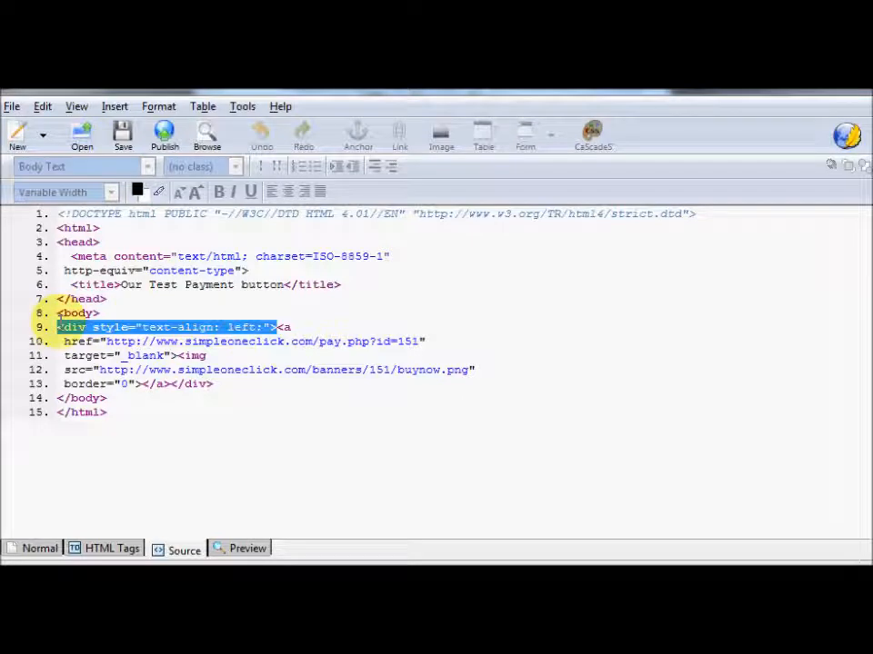
{"action": "key", "text": "Delete"}
{"action": "type", "text": "<center"}
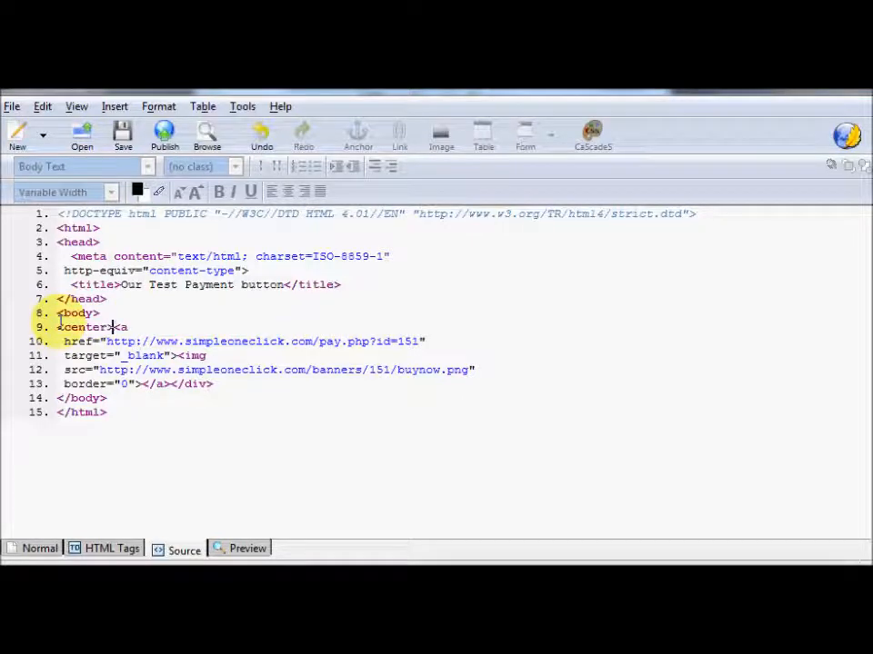
{"action": "type", "text": ">"}
{"action": "left_click_drag", "start_coordinate": [170, 383], "coordinate": [235, 399]}
{"action": "left_click_drag", "start_coordinate": [174, 383], "coordinate": [227, 386]}
{"action": "key", "text": "BackSpace"}
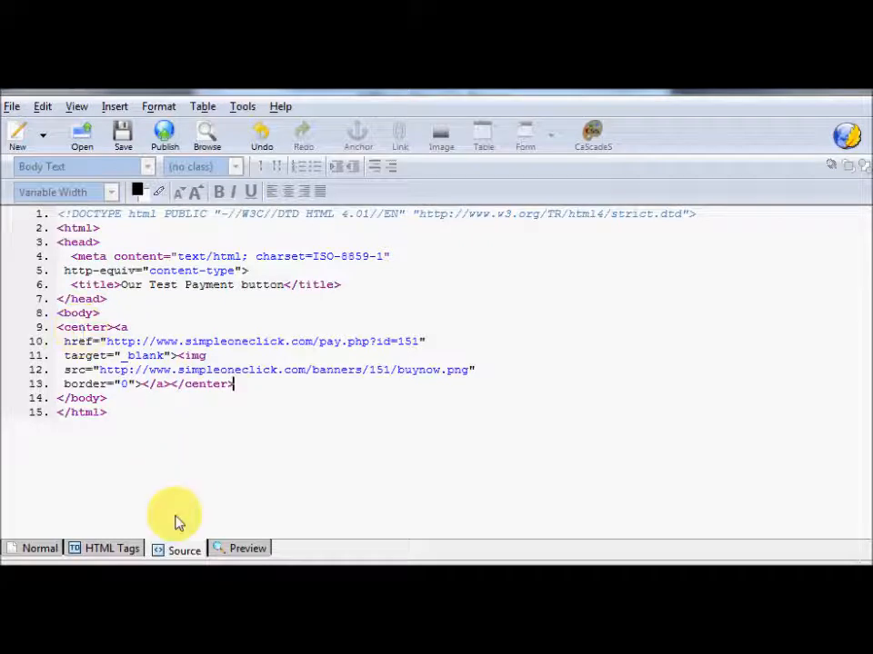
{"action": "left_click", "coordinate": [48, 549]}
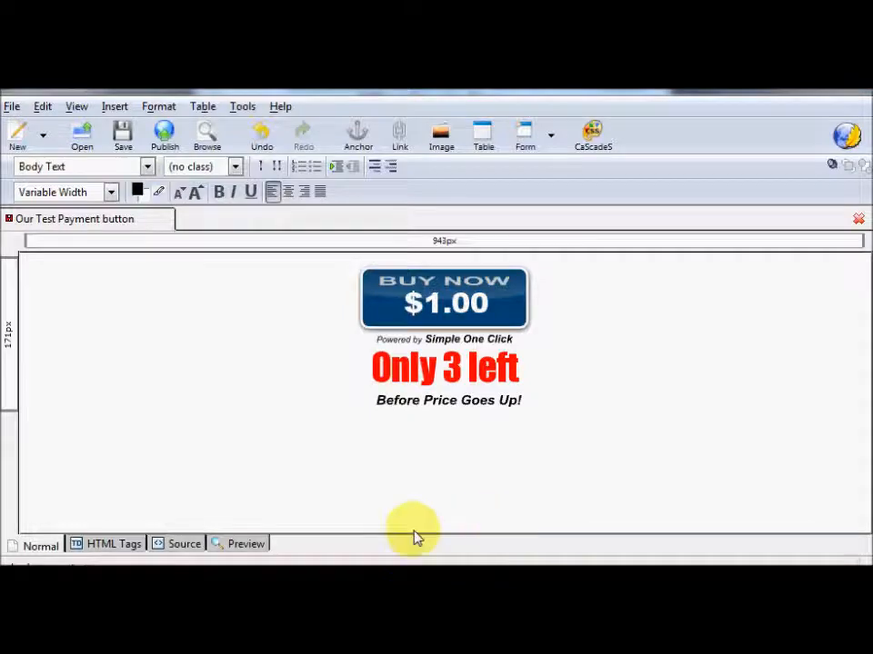
Bring FileZilla forward and browse the local folders to reach Downloads
{"action": "mouse_move", "coordinate": [291, 582]}
{"action": "left_click", "coordinate": [291, 514]}
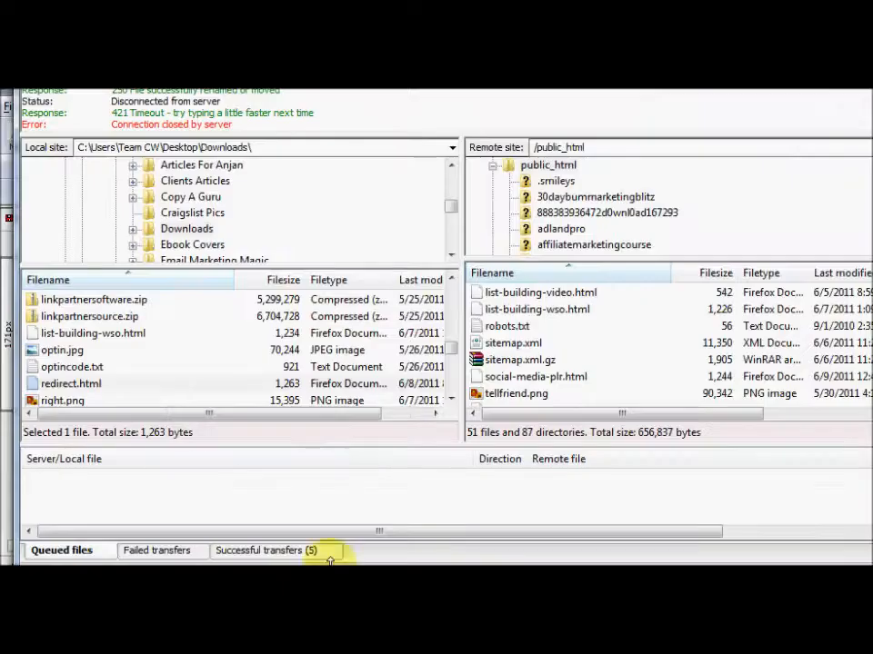
{"action": "left_click_drag", "start_coordinate": [872, 193], "coordinate": [868, 217]}
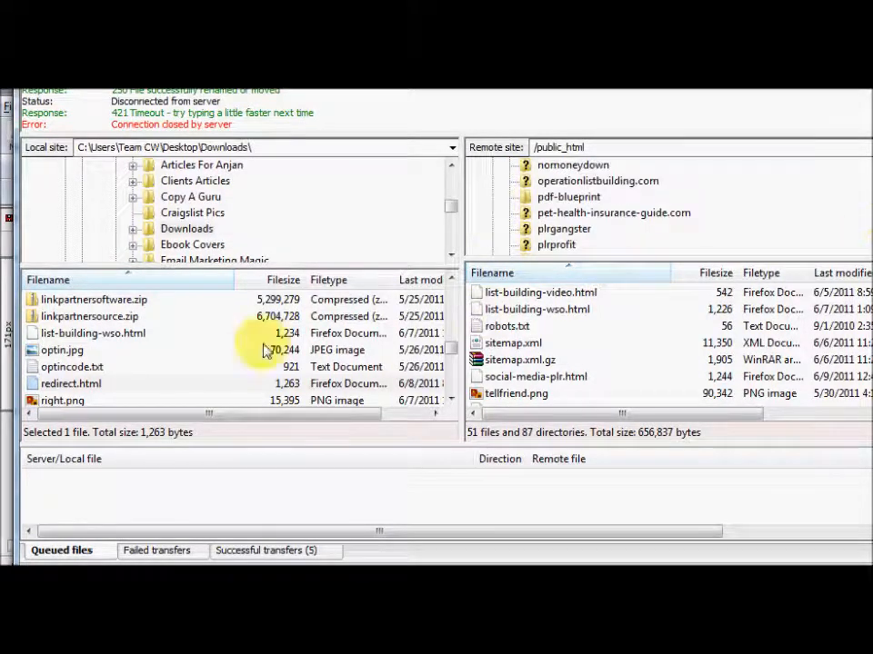
{"action": "left_click", "coordinate": [201, 215]}
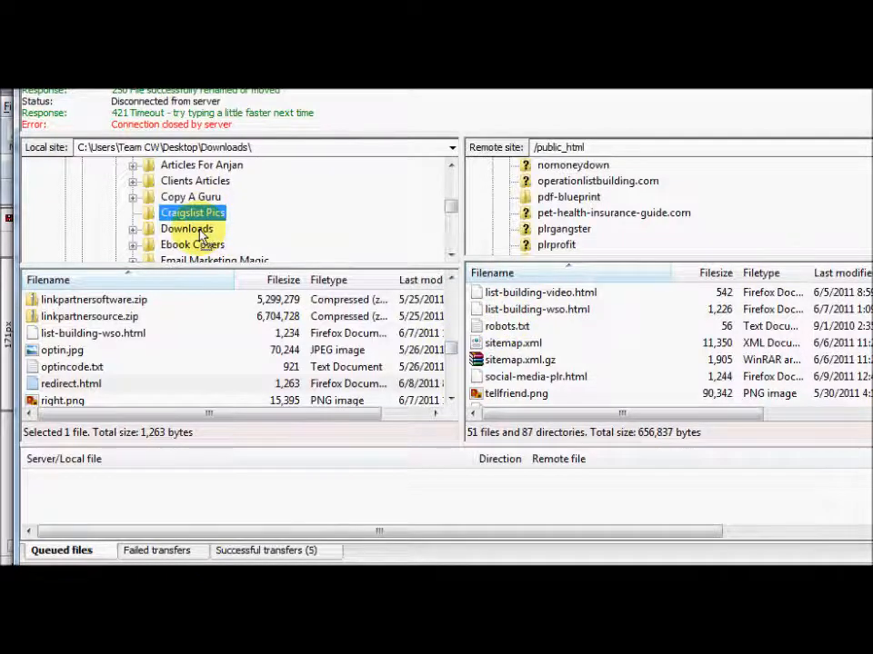
{"action": "left_click", "coordinate": [195, 229]}
{"action": "left_click", "coordinate": [194, 228]}
{"action": "key", "text": "Escape"}
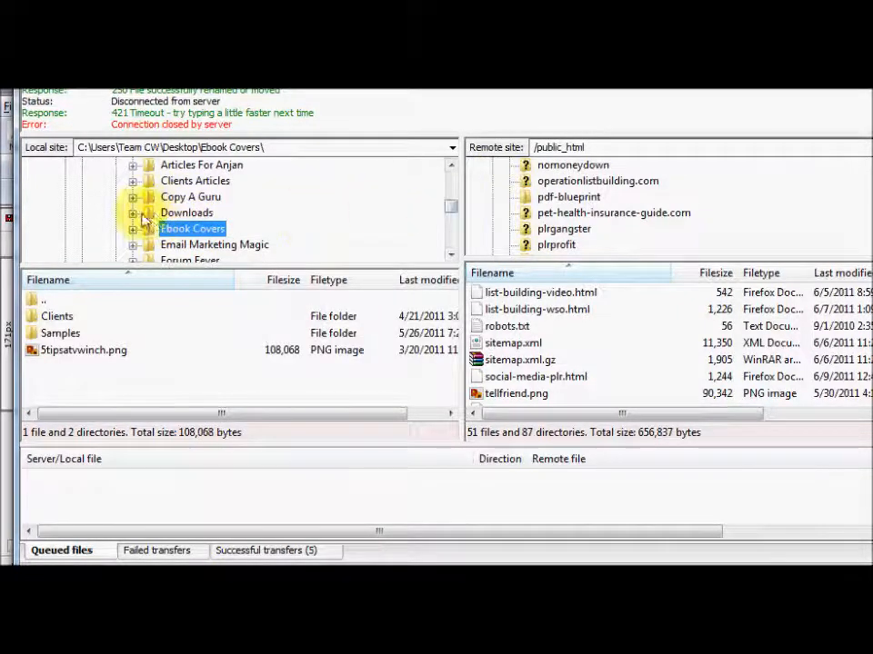
{"action": "left_click", "coordinate": [173, 214]}
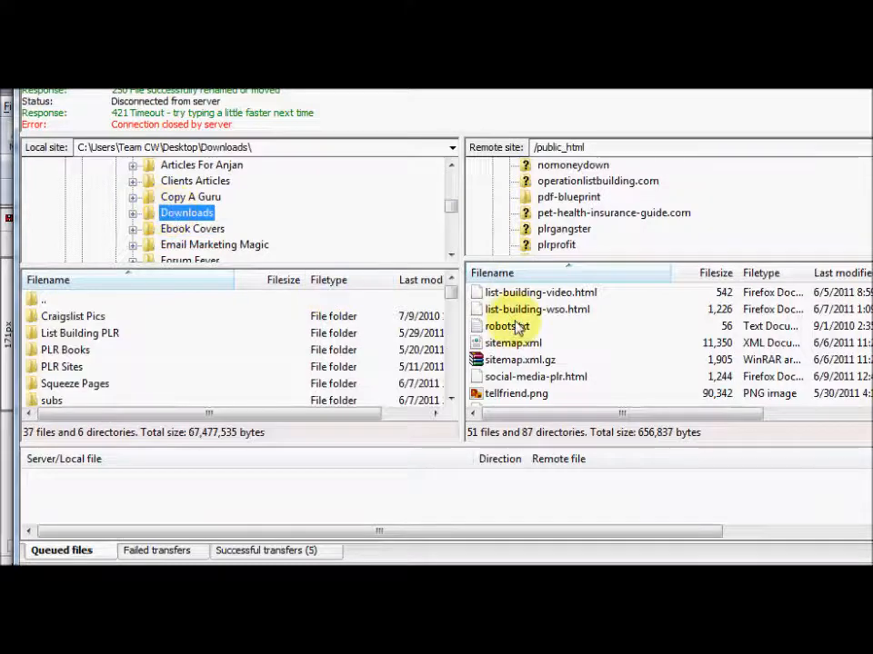
Upload test.html from Downloads to the server's /public_html folder
{"action": "left_click", "coordinate": [452, 400]}
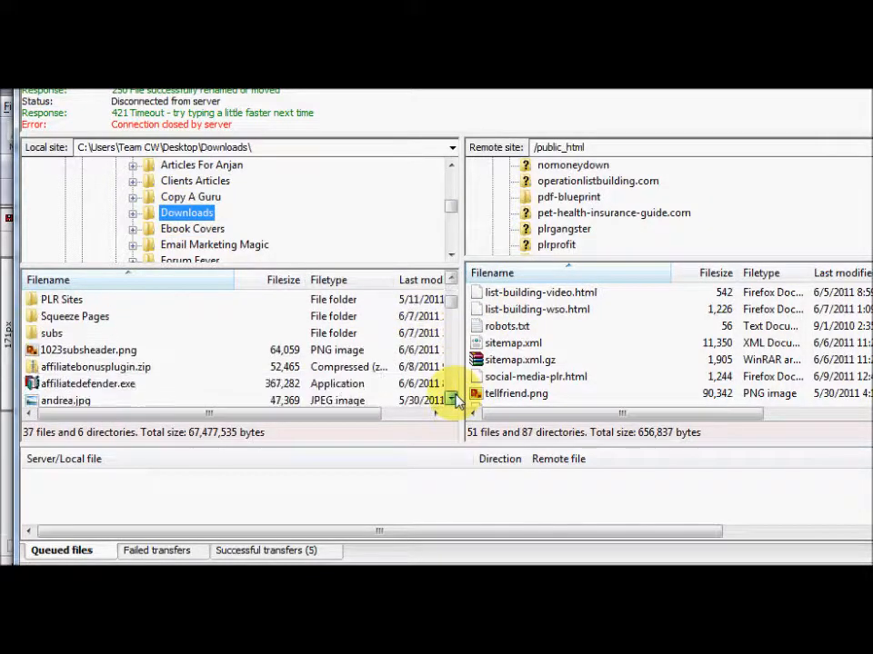
{"action": "left_click", "coordinate": [453, 400]}
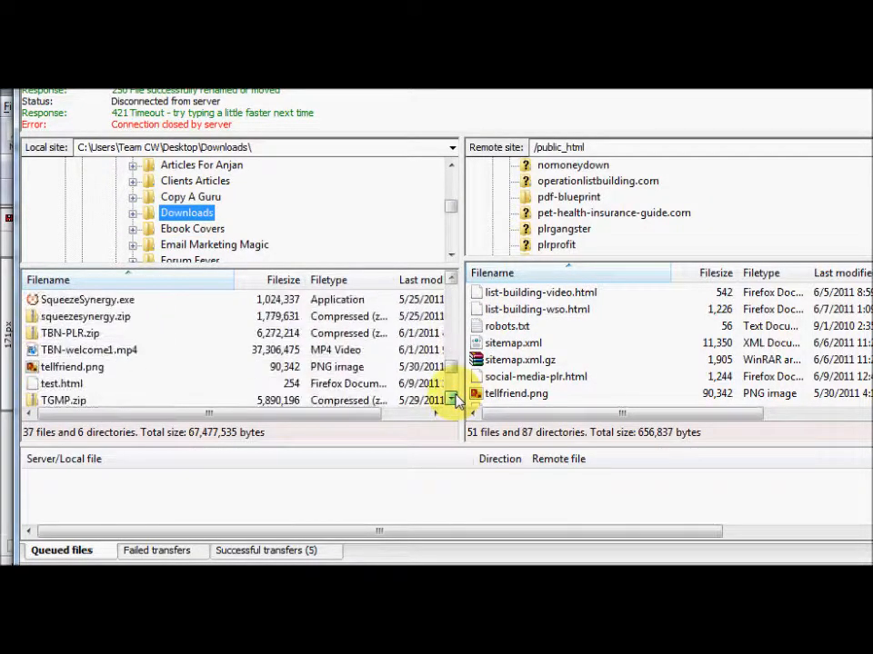
{"action": "double_click", "coordinate": [40, 384]}
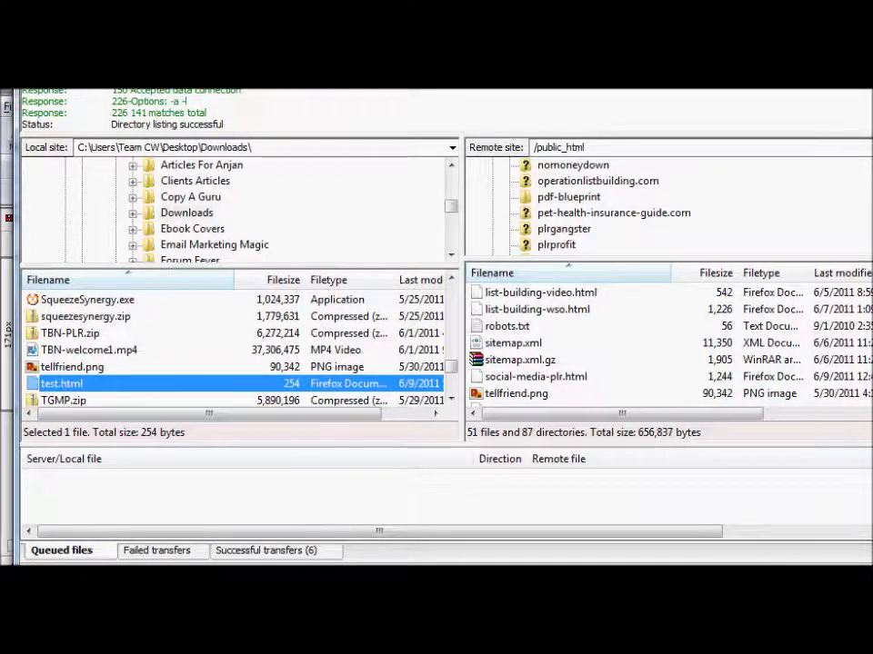
{"action": "key", "text": "alt+Tab"}
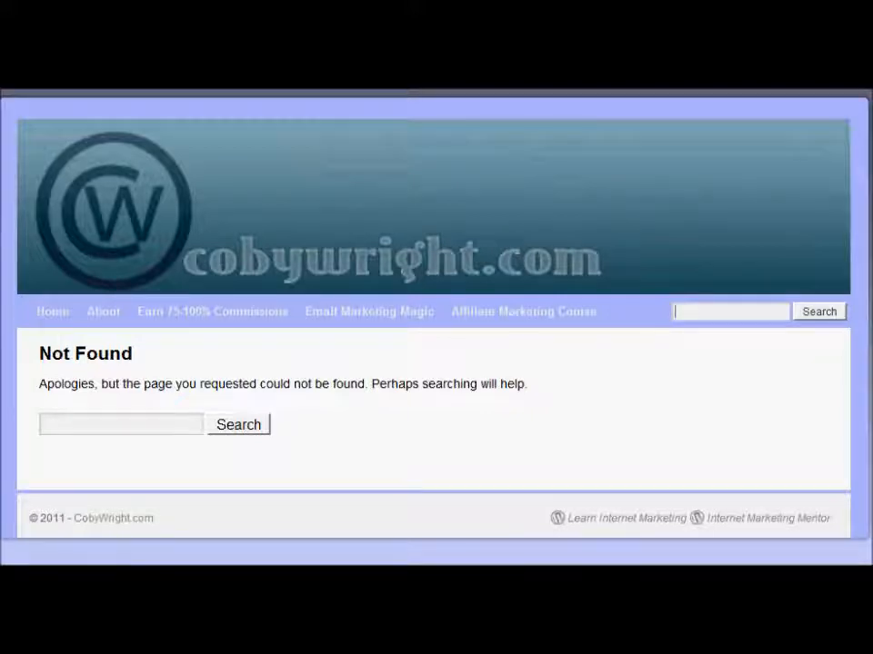
Close Firefox's Not Found tab and confirm navigating away
{"action": "key", "text": "ctrl+w"}
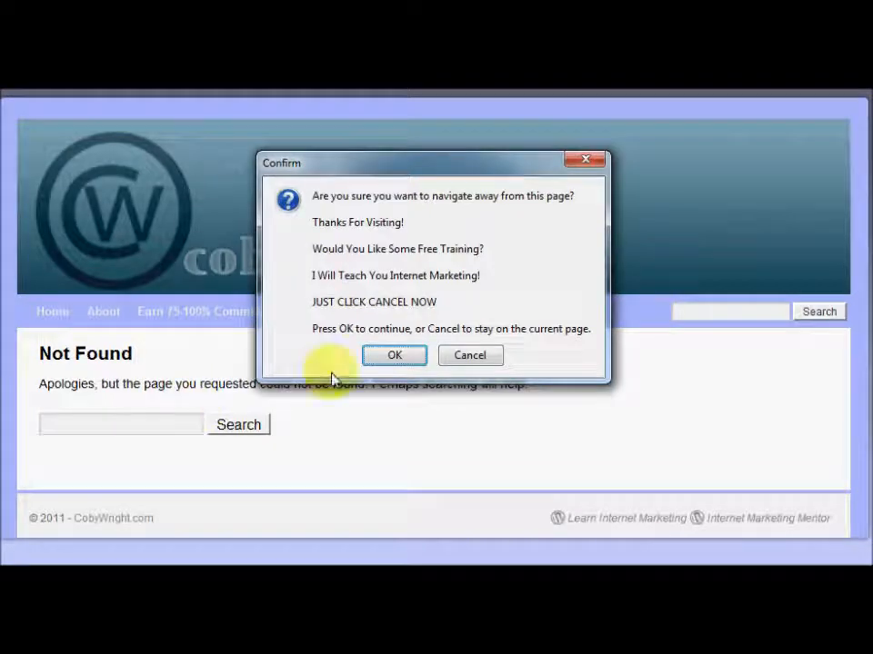
{"action": "left_click", "coordinate": [386, 359]}
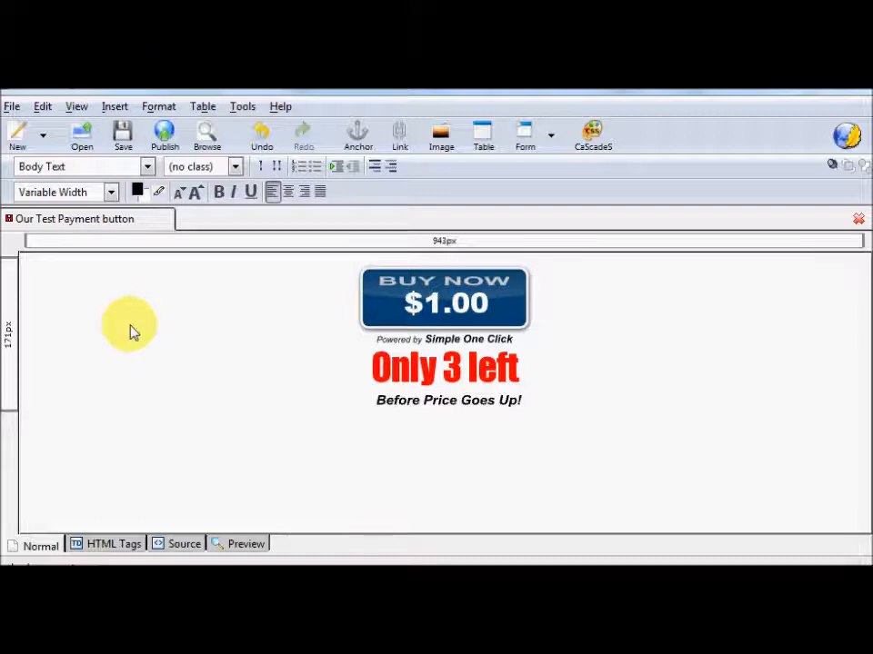
Save test.html in KompoZer and re-upload it, overwriting the copy in public_html
{"action": "left_click", "coordinate": [122, 152]}
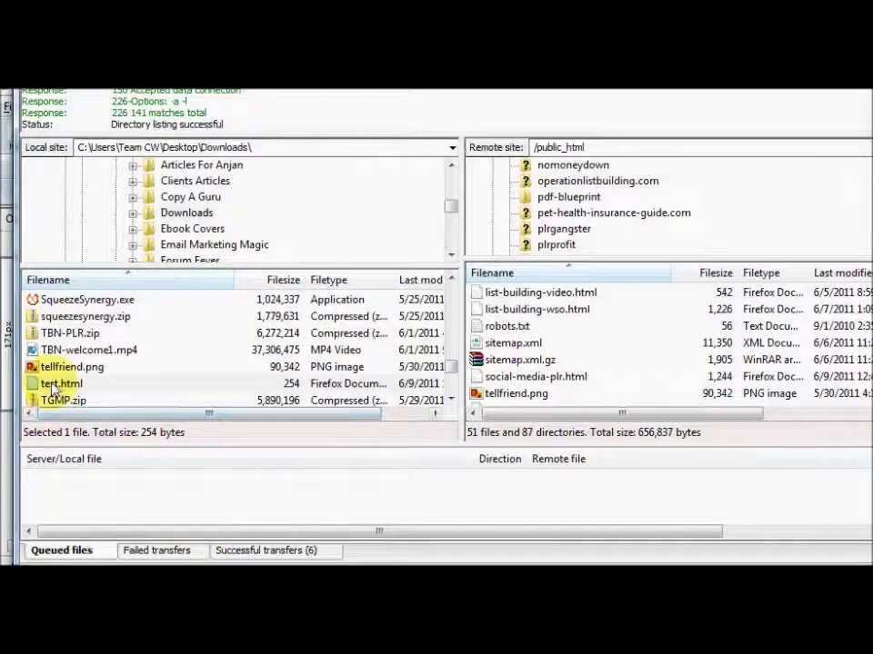
{"action": "double_click", "coordinate": [55, 383]}
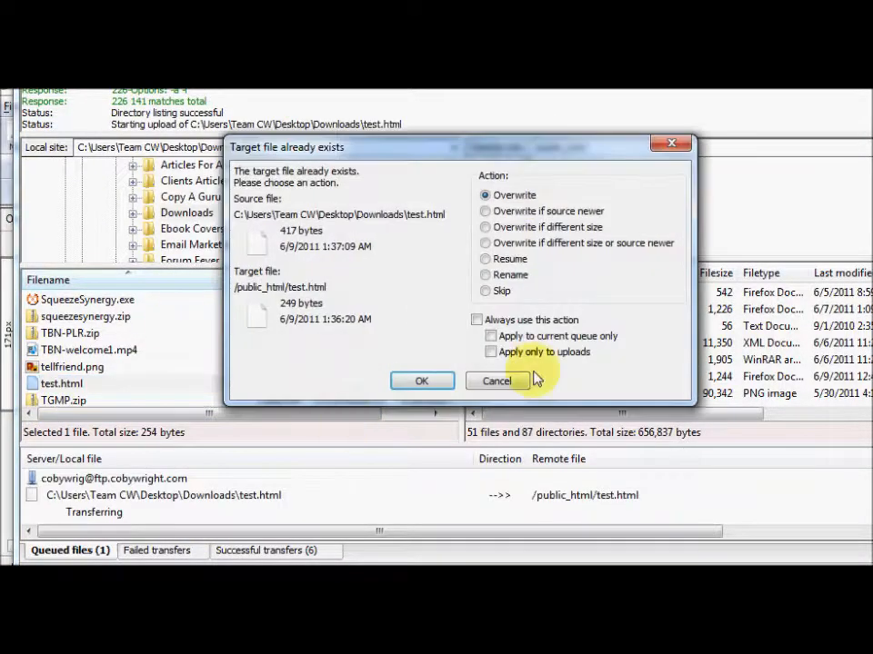
{"action": "left_click", "coordinate": [525, 335]}
{"action": "left_click", "coordinate": [422, 382]}
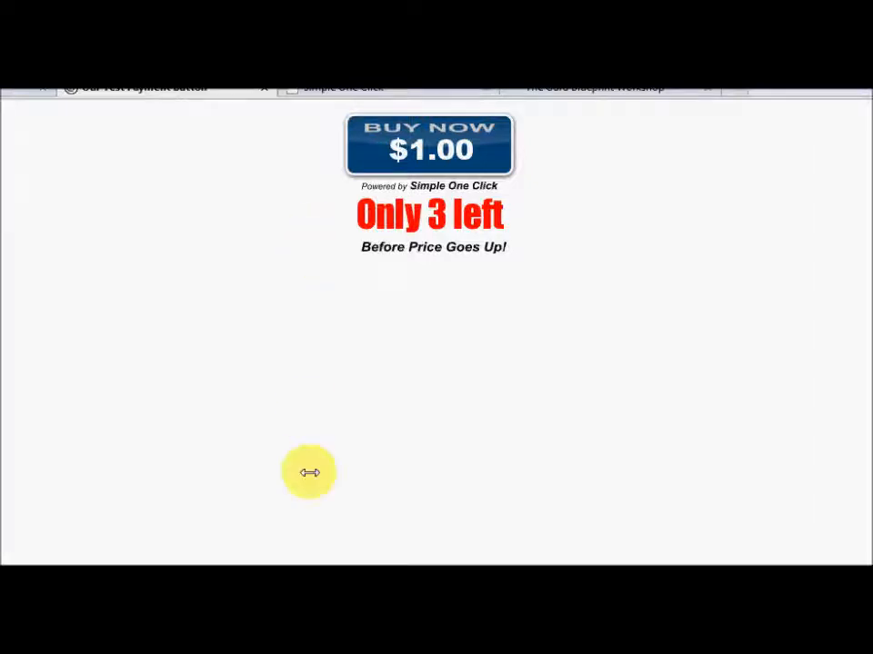
Return to Simple One Click's link codes page for the $5.00 Buy Now button
{"action": "mouse_move", "coordinate": [347, 625]}
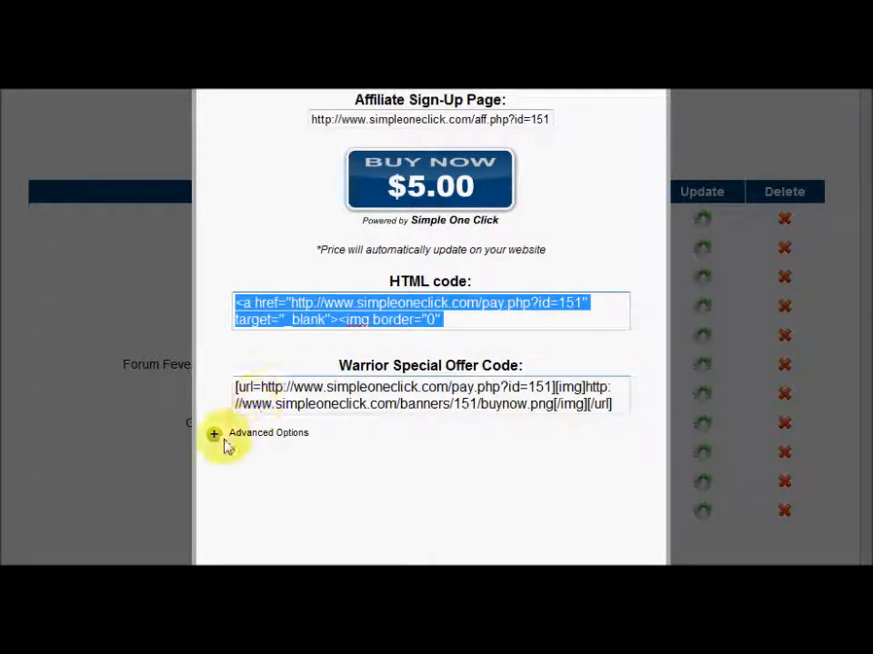
Expand Advanced Options and paste the clipboard over the Plain Link field's URL
{"action": "left_click", "coordinate": [215, 436]}
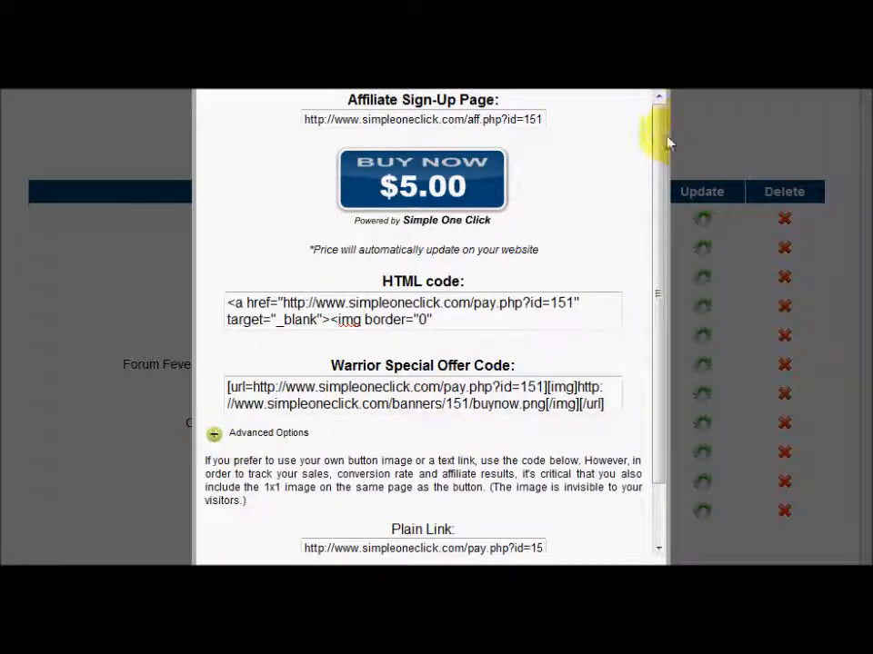
{"action": "left_click_drag", "start_coordinate": [664, 166], "coordinate": [686, 374]}
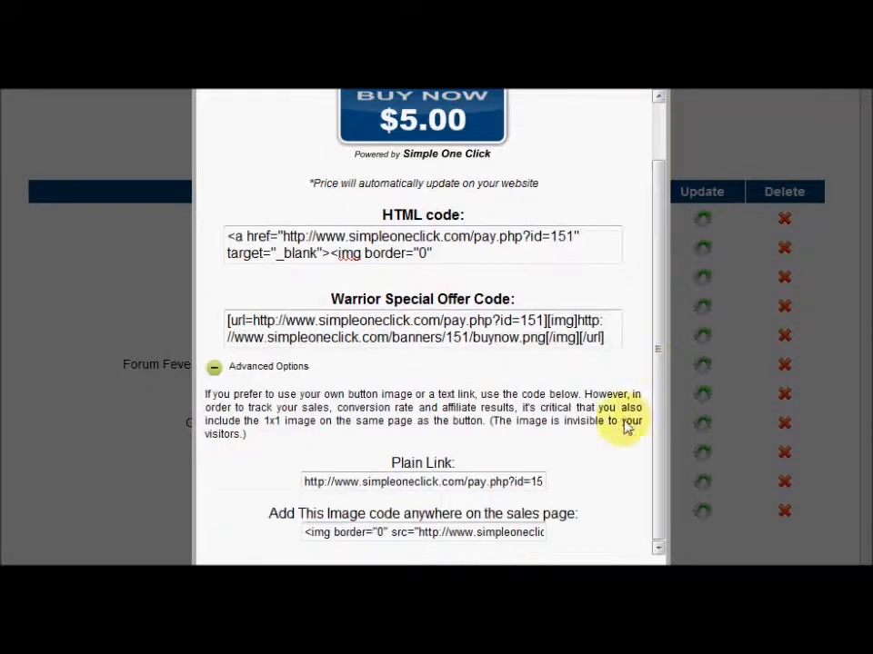
{"action": "double_click", "coordinate": [381, 483]}
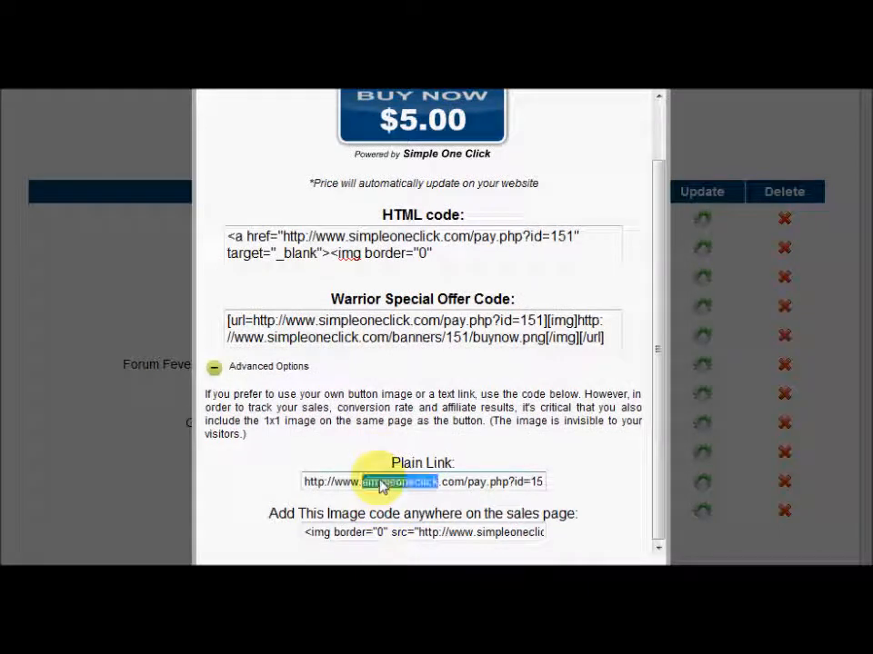
{"action": "triple_click", "coordinate": [382, 482]}
{"action": "right_click", "coordinate": [382, 484]}
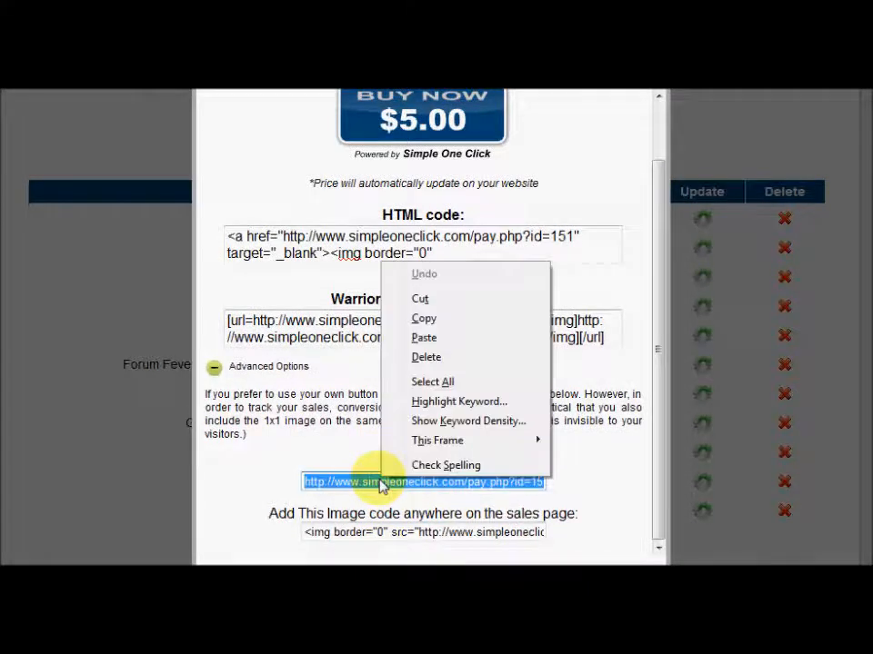
{"action": "left_click", "coordinate": [424, 338]}
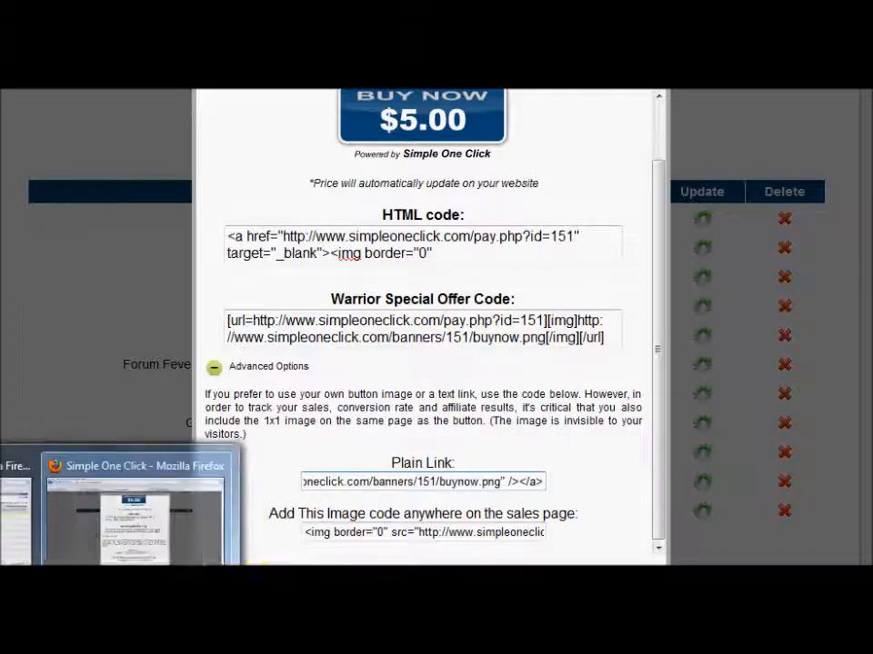
{"action": "left_click", "coordinate": [342, 563]}
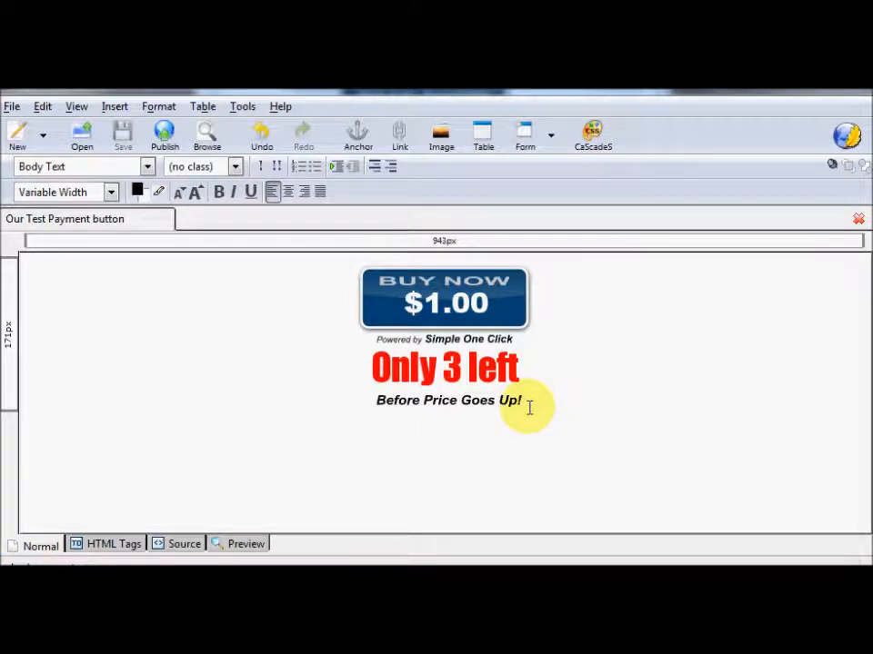
Add a centred 'buy this now' line below 'Before Price Goes Up!' and select it for linking
{"action": "key", "text": "Return"}
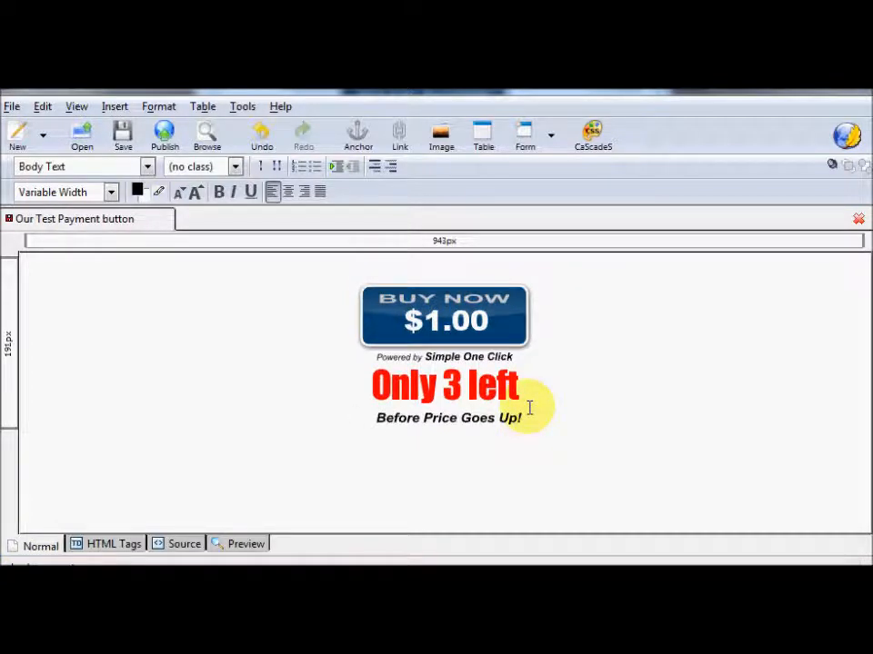
{"action": "key", "text": "Return"}
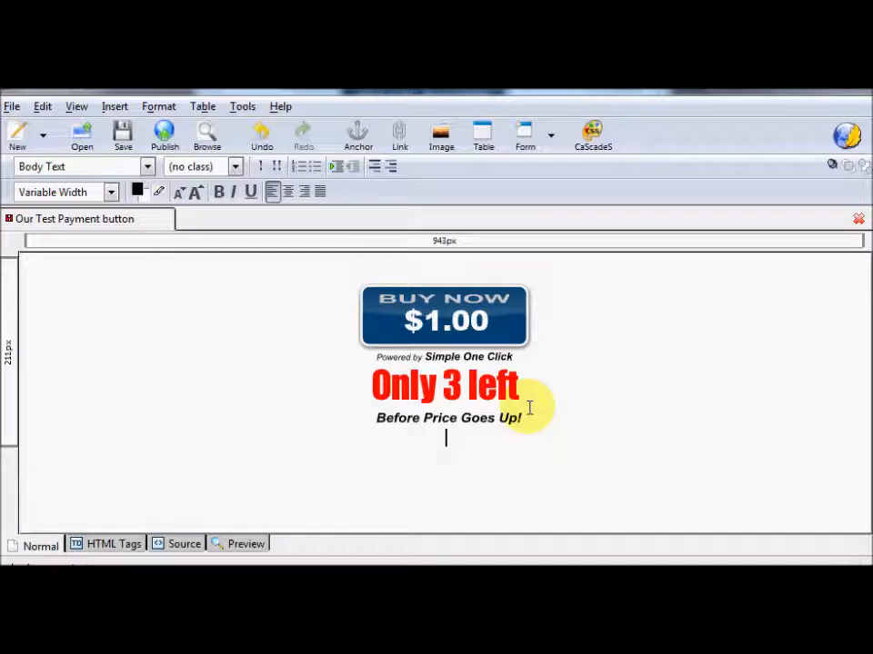
{"action": "type", "text": "buy"}
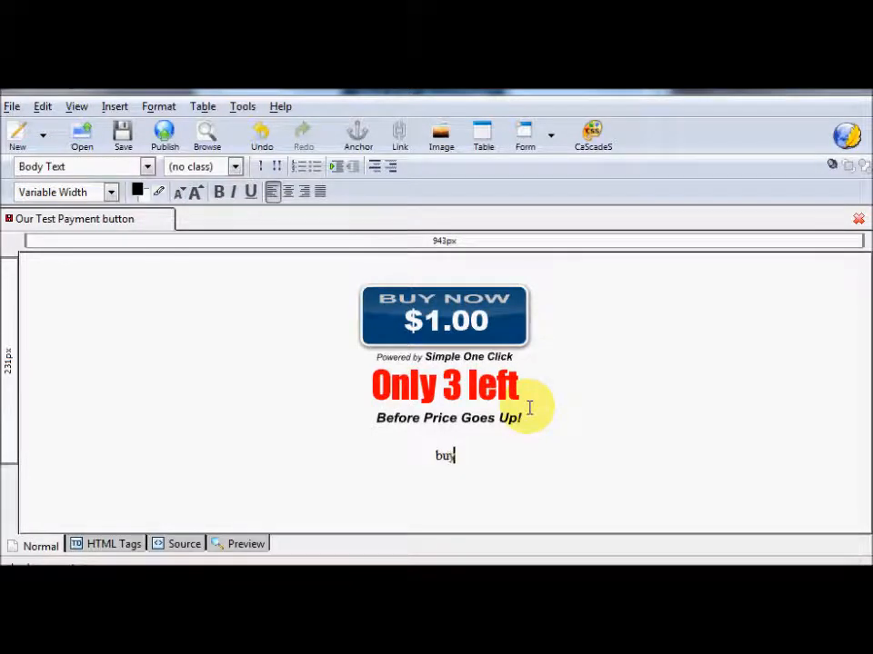
{"action": "type", "text": " this now"}
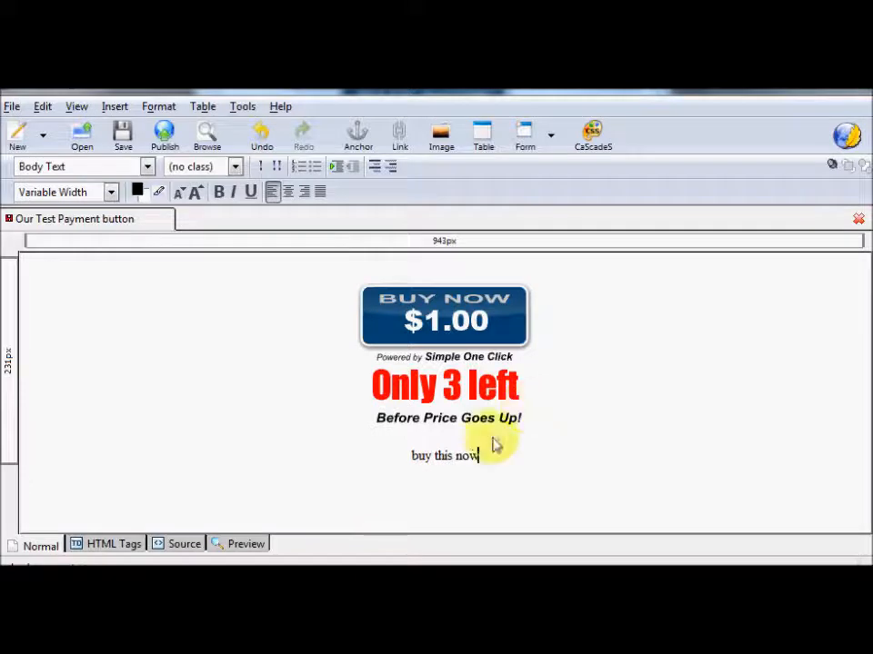
{"action": "triple_click", "coordinate": [449, 456]}
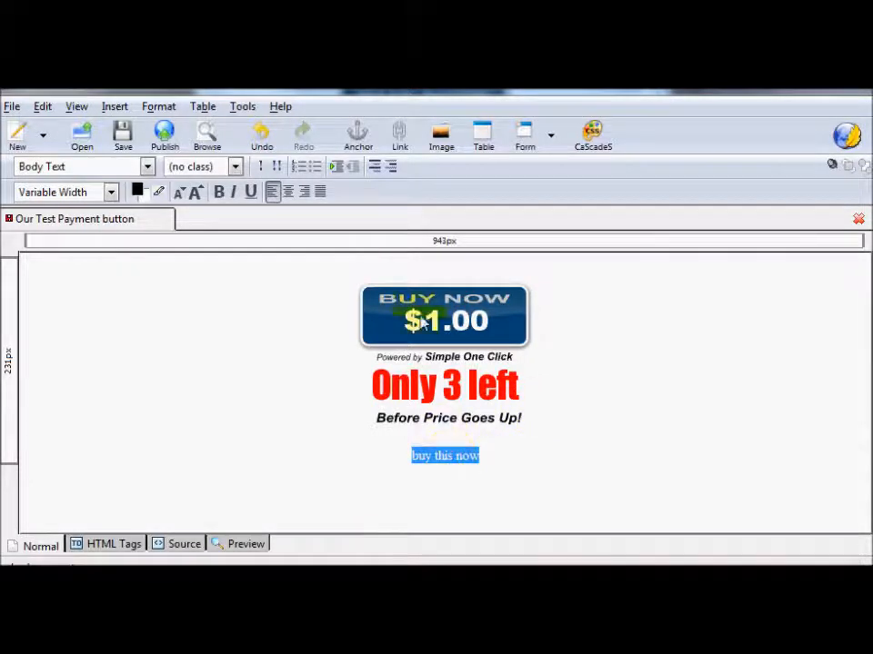
{"action": "left_click", "coordinate": [406, 153]}
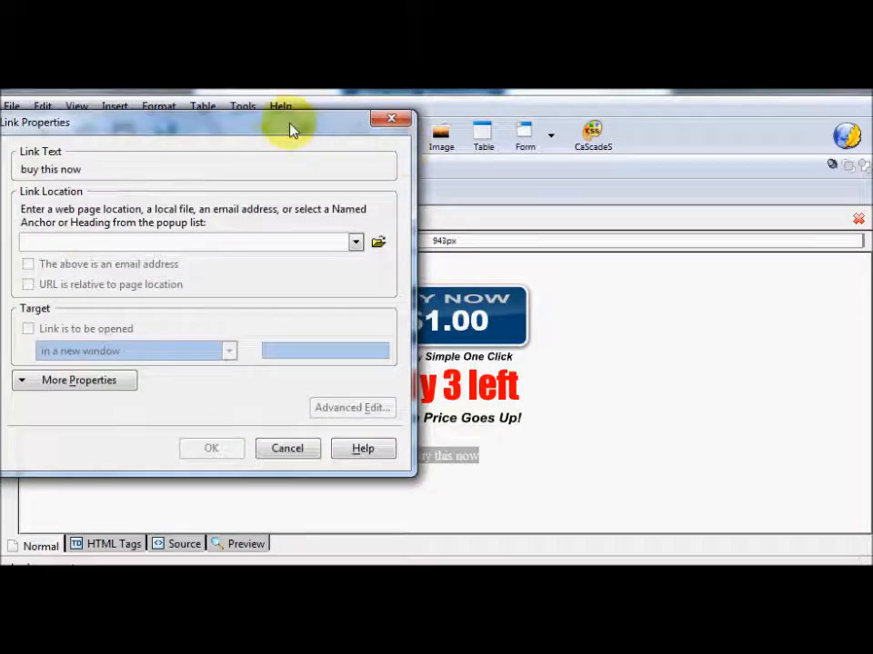
Paste the copied code as the link location for 'buy this now', then clear it again
{"action": "left_click_drag", "start_coordinate": [291, 130], "coordinate": [356, 146]}
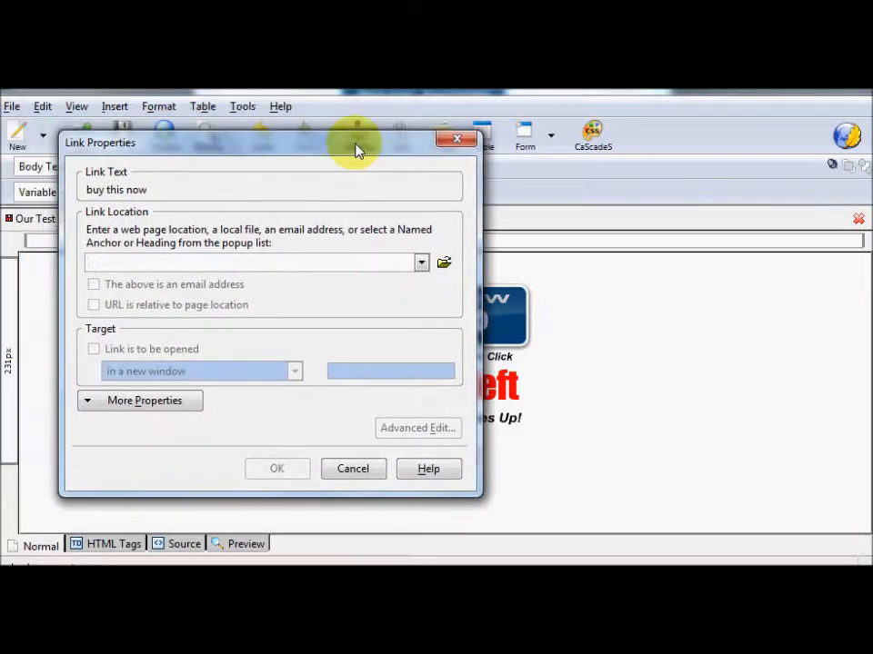
{"action": "left_click", "coordinate": [286, 262]}
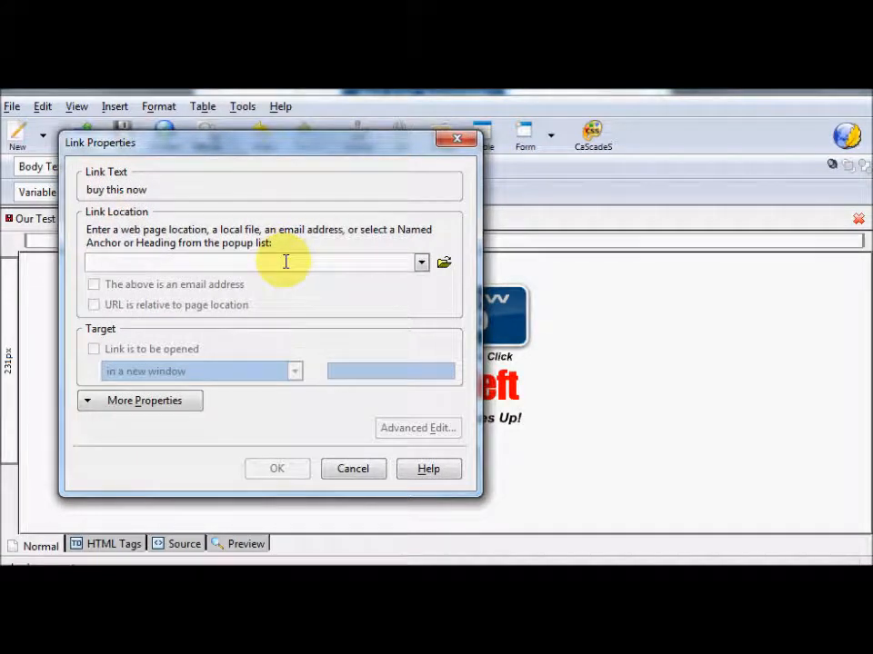
{"action": "type", "text": "\"http://www.simpleoneclick.com/banners/151/buynow.png\" /></a>"}
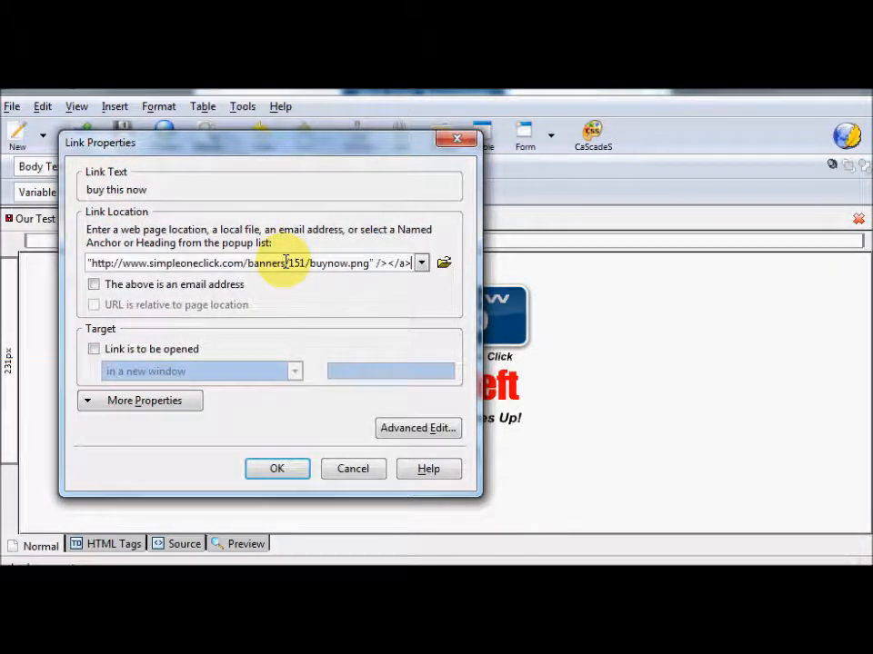
{"action": "key", "text": "ctrl+a"}
{"action": "key", "text": "BackSpace"}
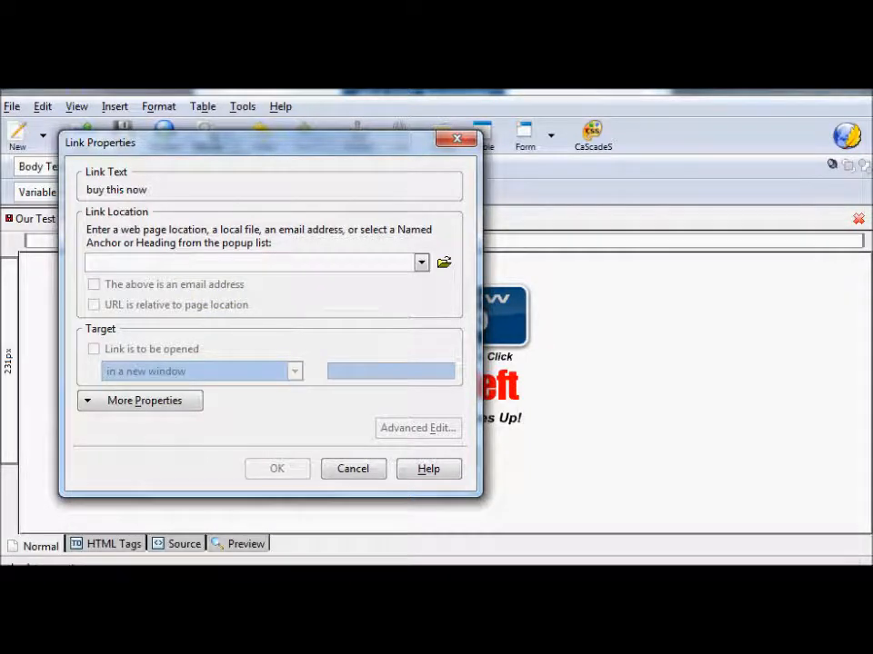
{"action": "key", "text": "alt+Tab"}
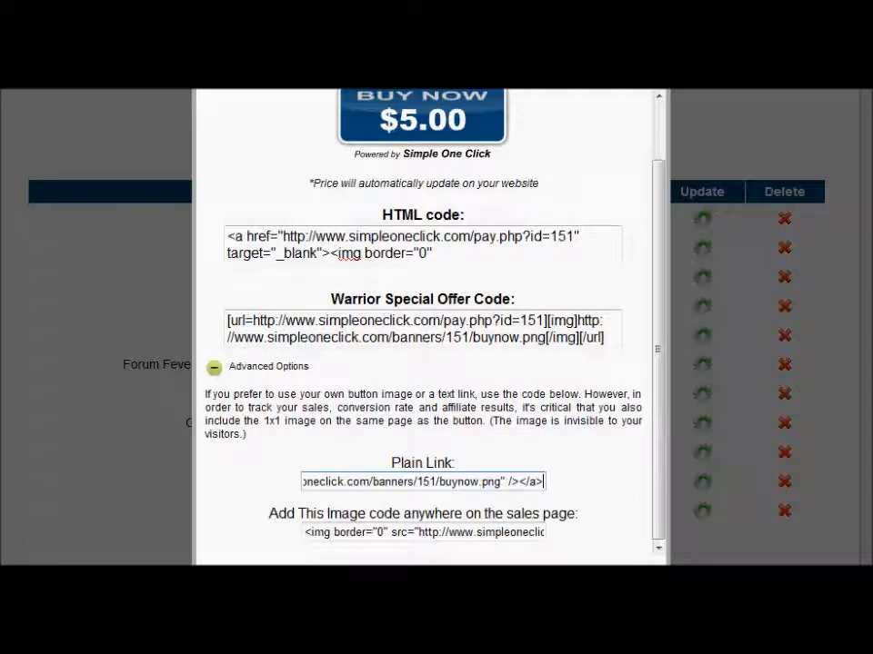
Try selecting the Plain Link, HTML and Warrior Special Offer codes on the link codes page
{"action": "left_click", "coordinate": [344, 491]}
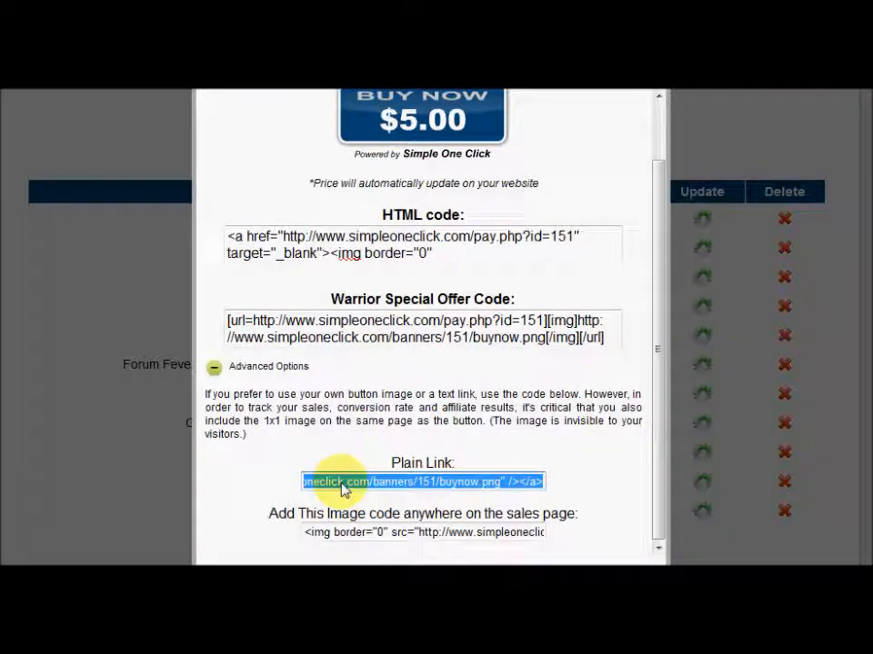
{"action": "right_click", "coordinate": [400, 491]}
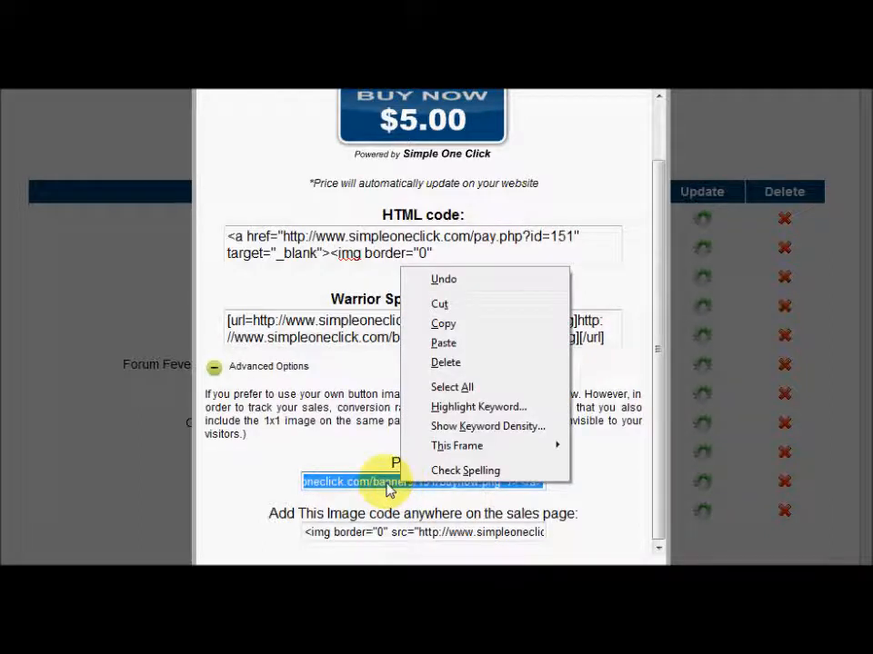
{"action": "left_click", "coordinate": [386, 484]}
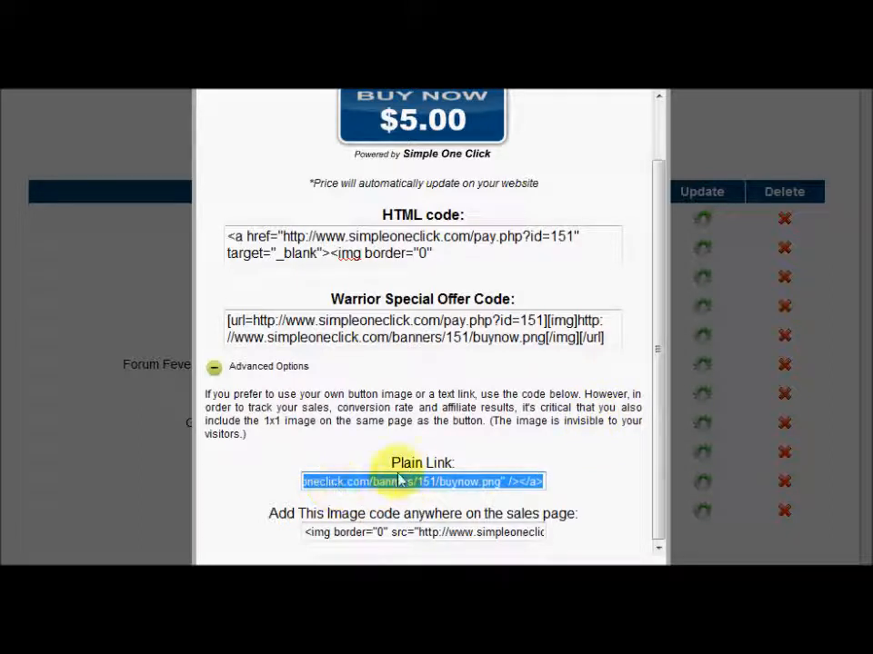
{"action": "mouse_move", "coordinate": [285, 241]}
{"action": "left_mouse_down"}
{"action": "mouse_move", "coordinate": [522, 205]}
{"action": "mouse_move", "coordinate": [437, 254]}
{"action": "mouse_move", "coordinate": [289, 242]}
{"action": "left_mouse_up"}
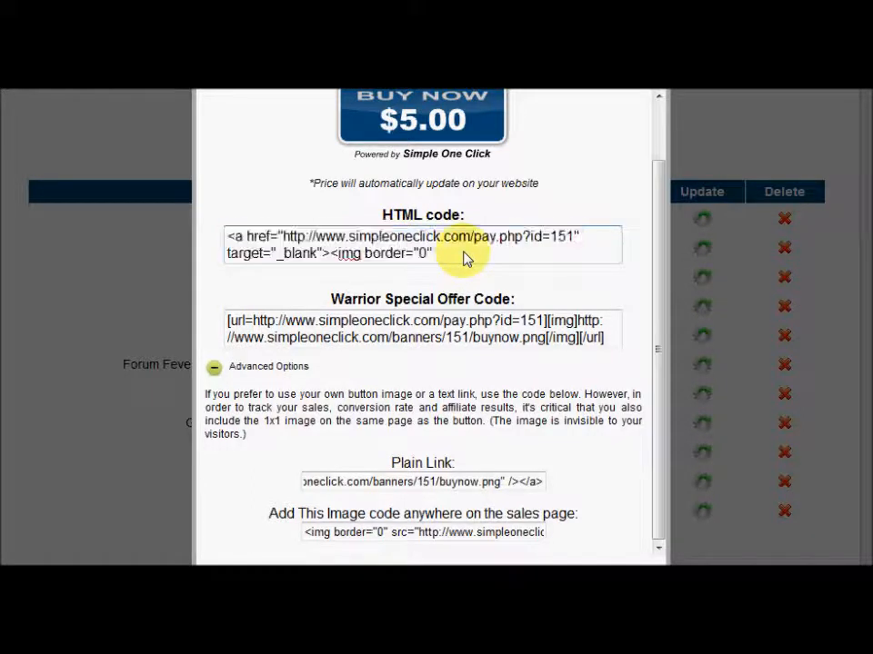
{"action": "left_click", "coordinate": [382, 345]}
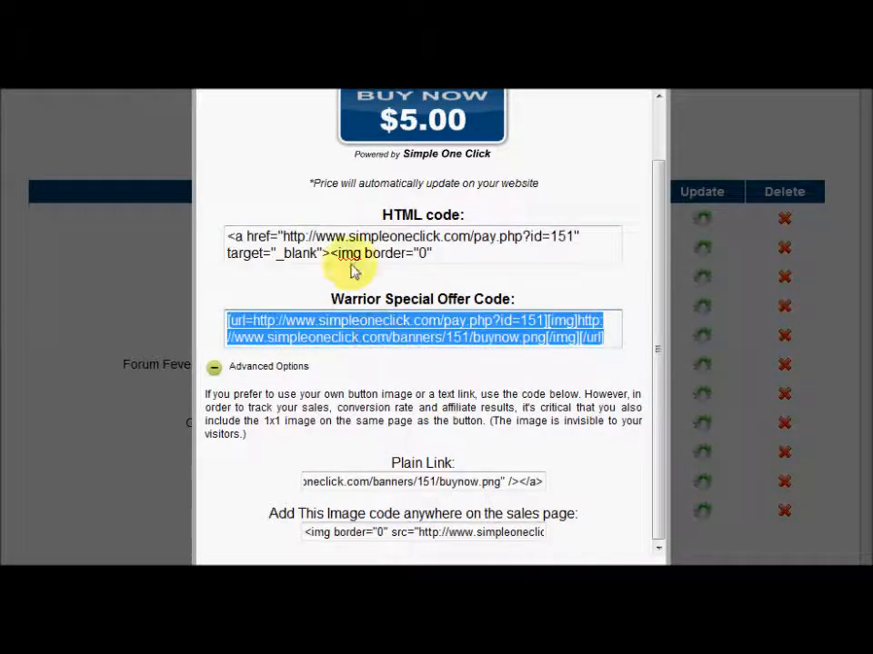
{"action": "left_click", "coordinate": [284, 239]}
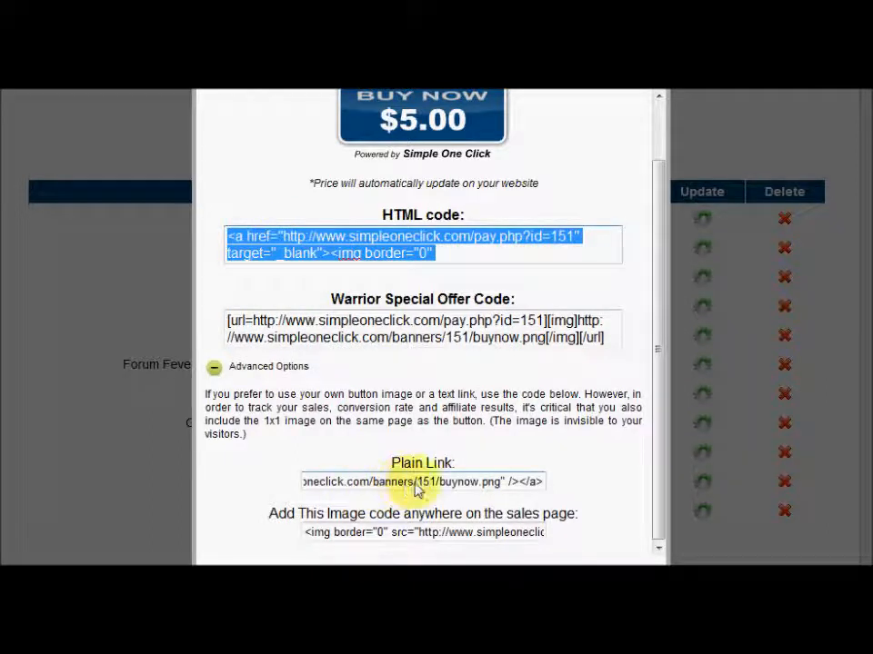
{"action": "left_click", "coordinate": [476, 488]}
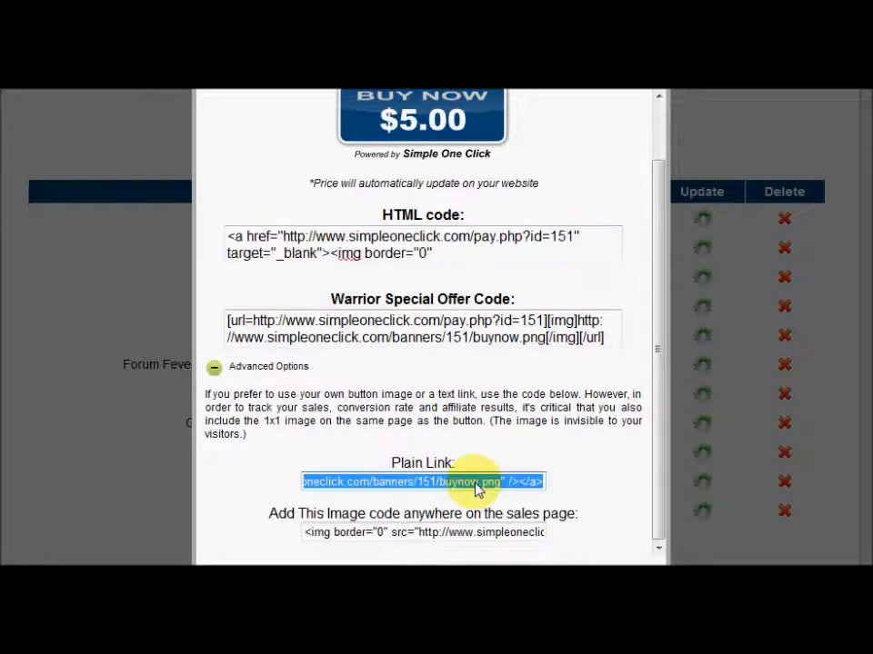
{"action": "key", "text": "Right"}
{"action": "key", "text": "Left"}
{"action": "key", "text": "Left"}
{"action": "key", "text": "Left"}
{"action": "key", "text": "Left"}
{"action": "key", "text": "Left"}
{"action": "key", "text": "Left"}
{"action": "key", "text": "Left"}
{"action": "key", "text": "Left"}
{"action": "key", "text": "Left"}
{"action": "key", "text": "Left"}
{"action": "key", "text": "Left"}
{"action": "key", "text": "Left"}
{"action": "key", "text": "Left"}
{"action": "key", "text": "Left"}
{"action": "key", "text": "Left"}
{"action": "key", "text": "Left"}
{"action": "key", "text": "Left"}
{"action": "key", "text": "Left"}
{"action": "key", "text": "Left"}
{"action": "key", "text": "Left"}
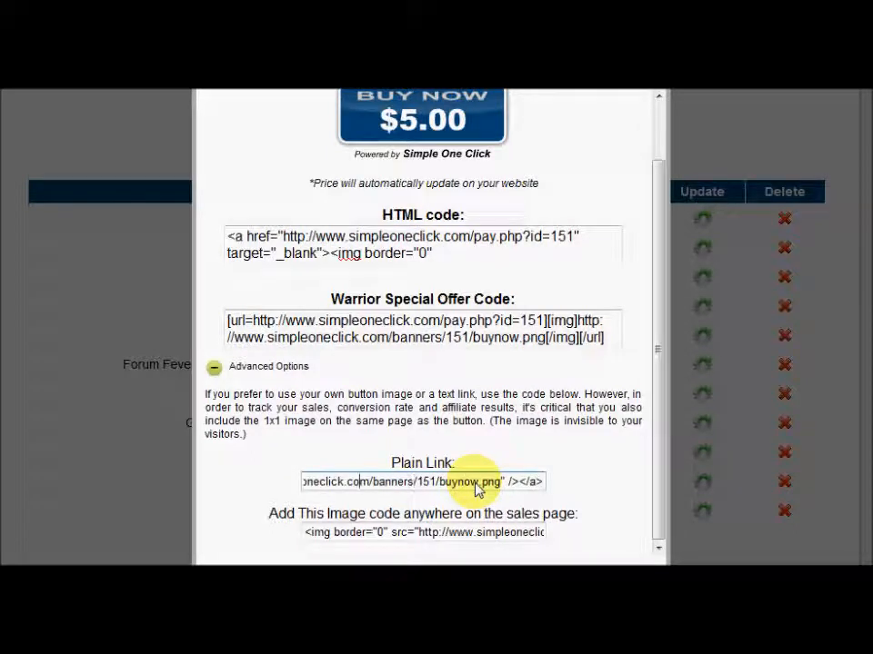
{"action": "key", "text": "Left"}
{"action": "key", "text": "Left"}
{"action": "key", "text": "Left"}
{"action": "key", "text": "Left"}
{"action": "key", "text": "Left"}
{"action": "key", "text": "Left"}
{"action": "key", "text": "Left"}
{"action": "key", "text": "Left"}
{"action": "key", "text": "Left"}
{"action": "key", "text": "Left"}
{"action": "key", "text": "Left"}
{"action": "key", "text": "Left"}
{"action": "key", "text": "Left"}
{"action": "key", "text": "Left"}
{"action": "key", "text": "Left"}
{"action": "key", "text": "Left"}
{"action": "key", "text": "Left"}
{"action": "key", "text": "Left"}
{"action": "key", "text": "Left"}
{"action": "key", "text": "Left"}
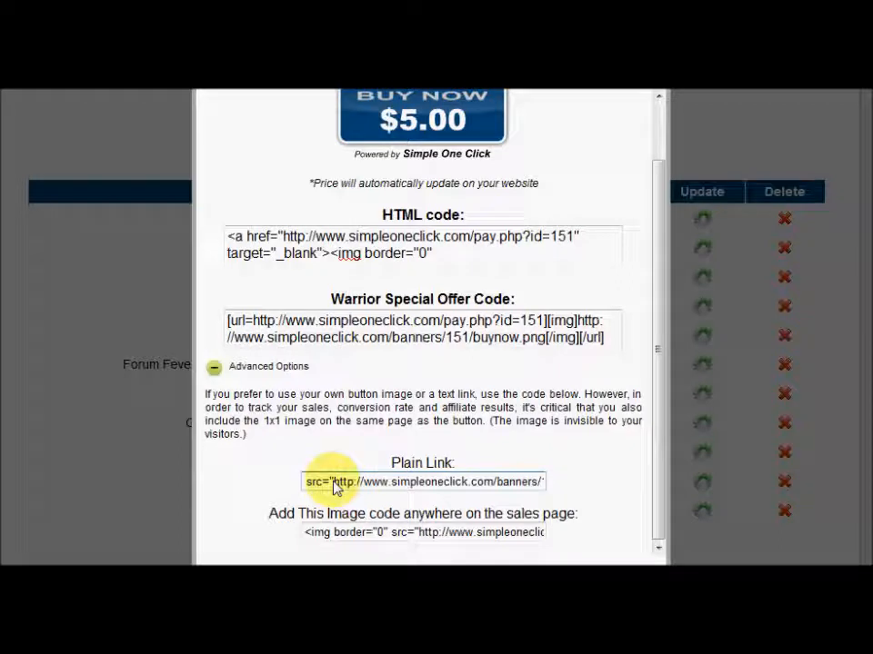
{"action": "key", "text": "Left"}
{"action": "key", "text": "Left"}
{"action": "key", "text": "Left"}
{"action": "key", "text": "Left"}
{"action": "key", "text": "Left"}
{"action": "key", "text": "Left"}
{"action": "key", "text": "Left"}
{"action": "key", "text": "Left"}
{"action": "key", "text": "Left"}
{"action": "key", "text": "Left"}
{"action": "key", "text": "Left"}
{"action": "key", "text": "Left"}
{"action": "key", "text": "Left"}
{"action": "key", "text": "Left"}
{"action": "key", "text": "Left"}
{"action": "key", "text": "Left"}
{"action": "key", "text": "Left"}
{"action": "key", "text": "Left"}
{"action": "key", "text": "Left"}
{"action": "key", "text": "Left"}
{"action": "key", "text": "Left"}
{"action": "key", "text": "Left"}
{"action": "key", "text": "Left"}
{"action": "key", "text": "Left"}
{"action": "key", "text": "Left"}
{"action": "key", "text": "Left"}
{"action": "key", "text": "Left"}
{"action": "key", "text": "Left"}
{"action": "key", "text": "Left"}
{"action": "key", "text": "Left"}
{"action": "key", "text": "Left"}
{"action": "key", "text": "Left"}
{"action": "key", "text": "Left"}
{"action": "key", "text": "Left"}
{"action": "key", "text": "Left"}
{"action": "key", "text": "Left"}
{"action": "key", "text": "Left"}
{"action": "key", "text": "Left"}
{"action": "key", "text": "Left"}
{"action": "key", "text": "Left"}
{"action": "key", "text": "Left"}
{"action": "key", "text": "Left"}
{"action": "key", "text": "Left"}
{"action": "key", "text": "Left"}
{"action": "left_click_drag", "start_coordinate": [507, 489], "coordinate": [353, 497]}
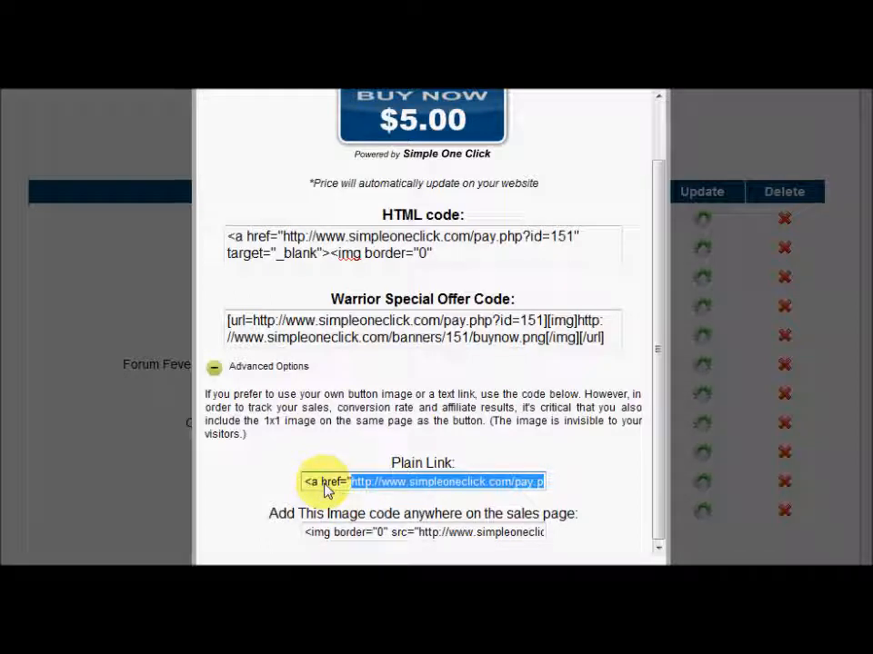
{"action": "right_click", "coordinate": [372, 489]}
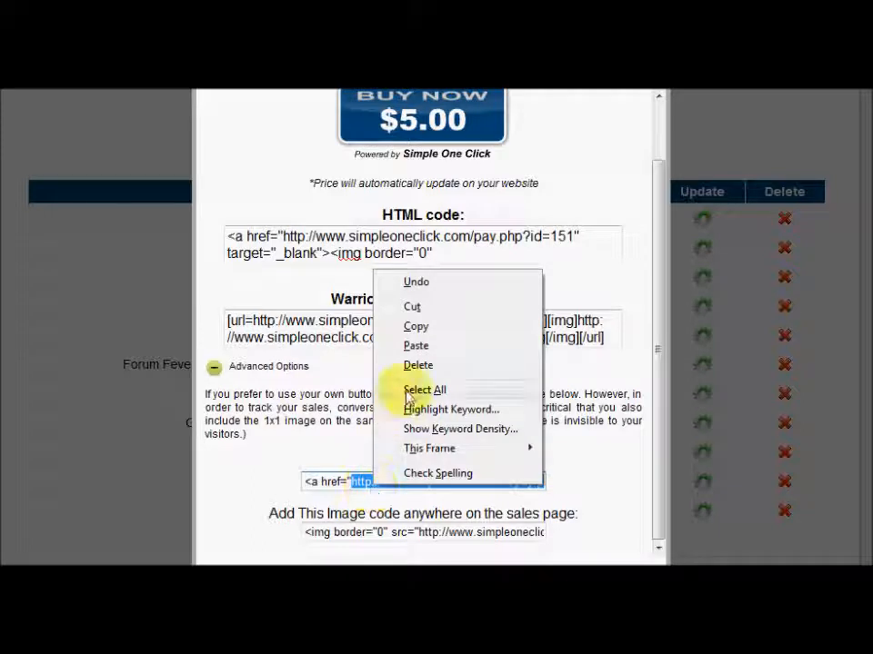
{"action": "left_click", "coordinate": [420, 332]}
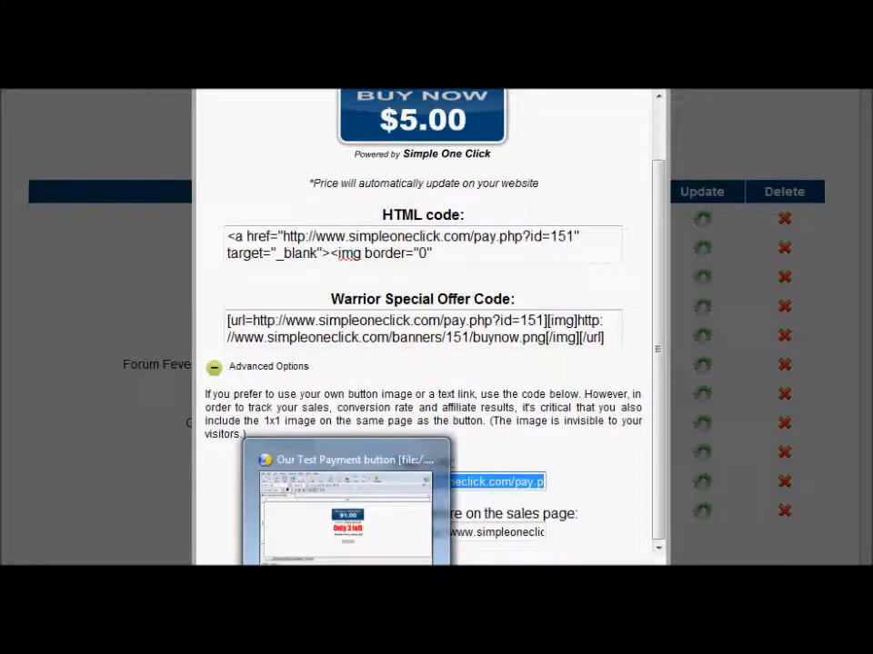
{"action": "left_click", "coordinate": [343, 582]}
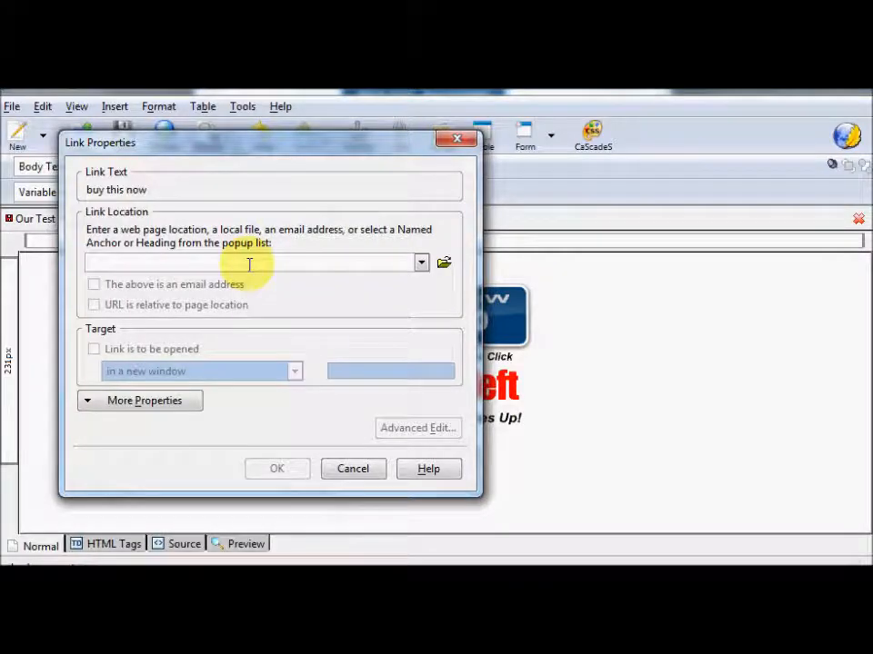
{"action": "right_click", "coordinate": [248, 263]}
{"action": "left_click", "coordinate": [282, 334]}
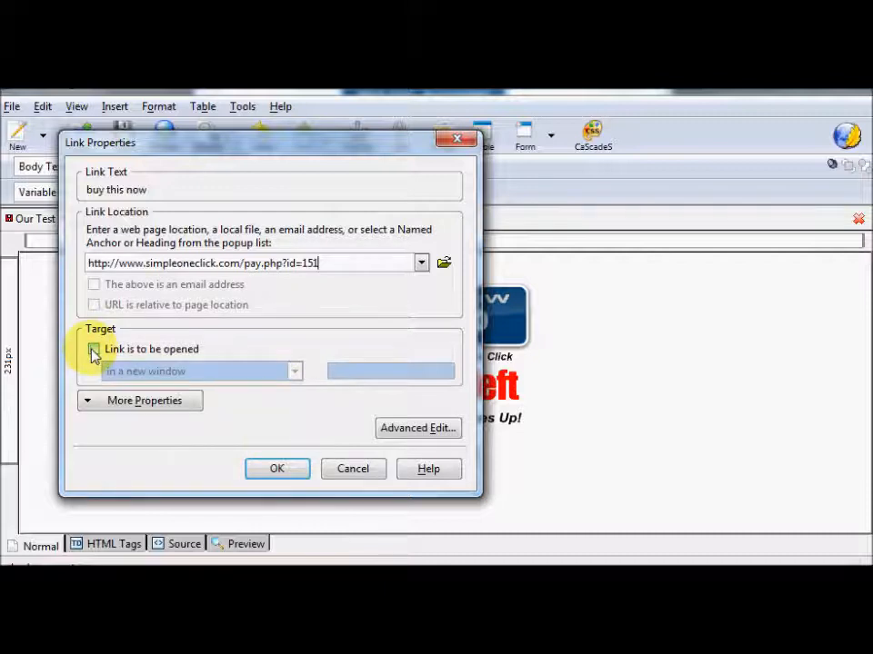
{"action": "left_click", "coordinate": [273, 470]}
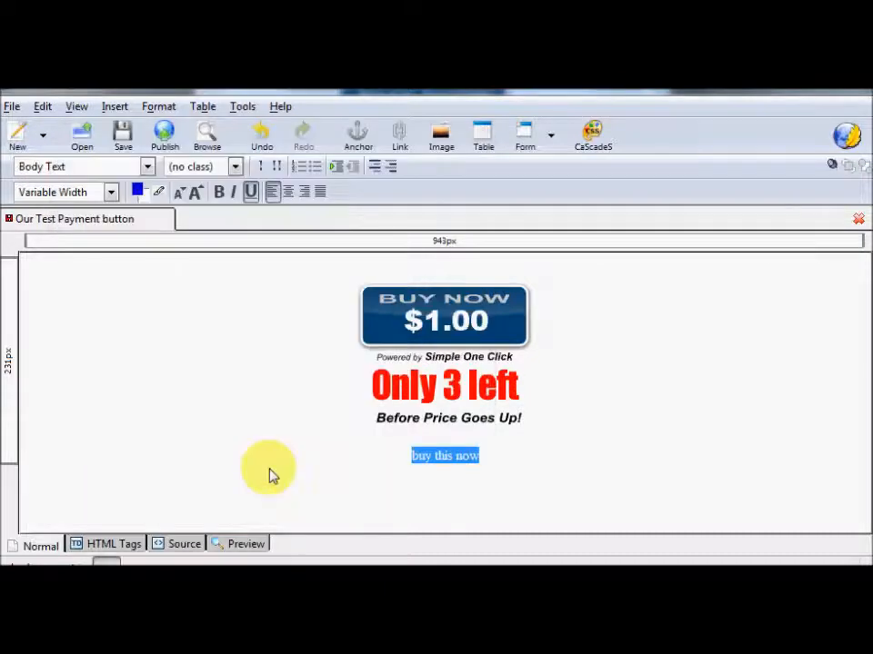
Dismiss the centred block's properties unchanged and save the test page
{"action": "double_click", "coordinate": [525, 471]}
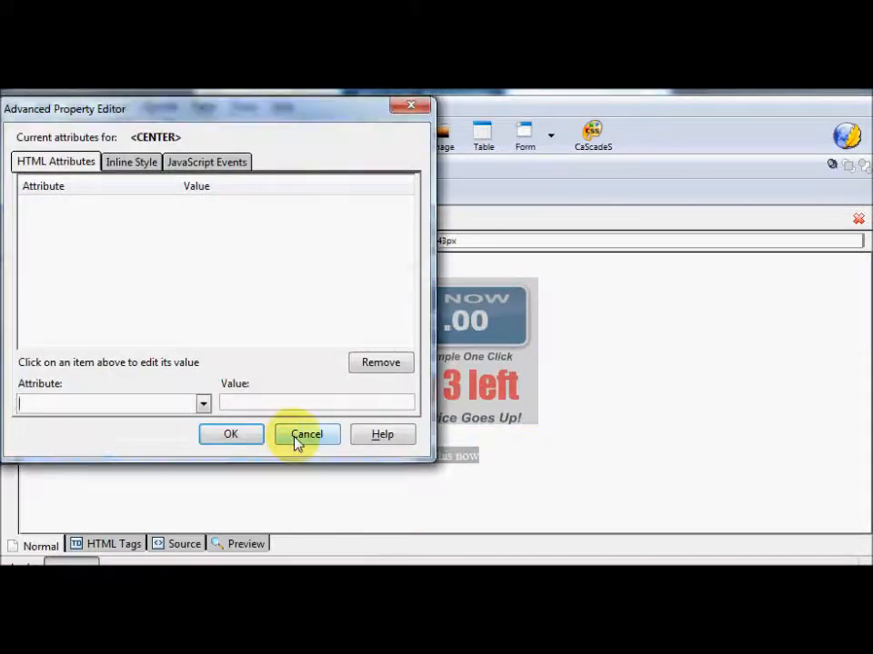
{"action": "left_click", "coordinate": [297, 438]}
{"action": "left_click", "coordinate": [565, 459]}
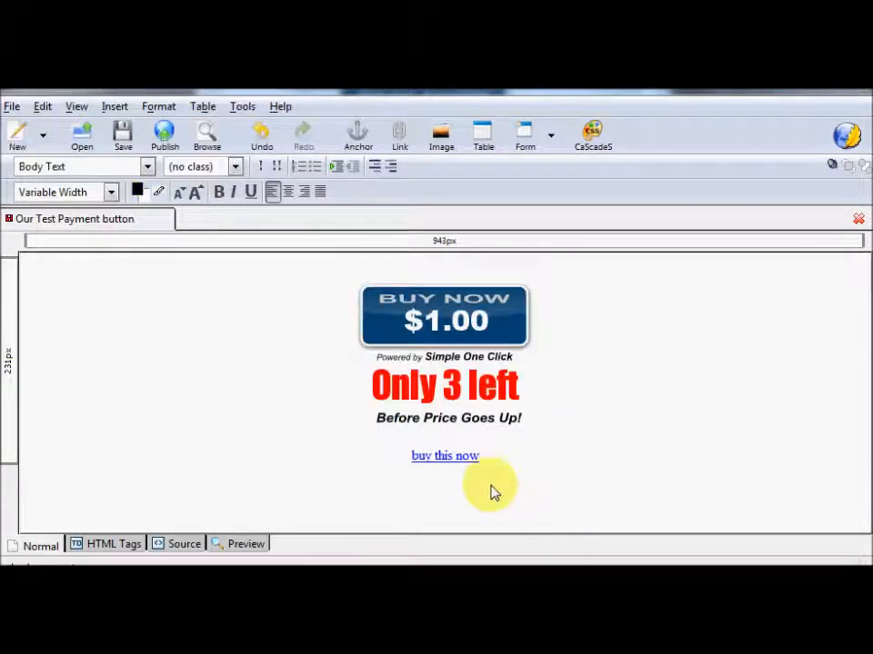
{"action": "left_click", "coordinate": [124, 147]}
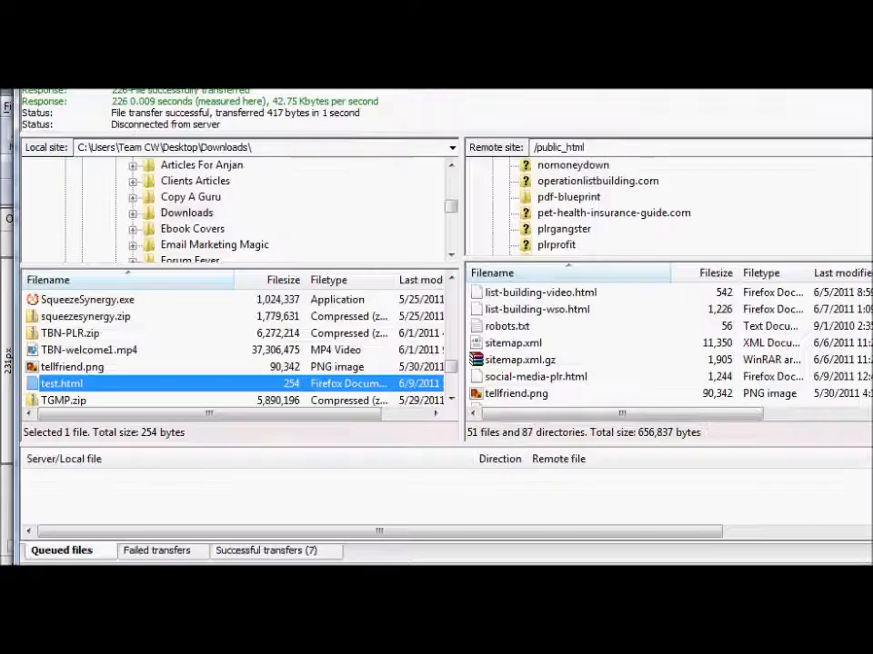
Upload test.html to /public_html, always overwriting the server copy for the current queue
{"action": "double_click", "coordinate": [62, 384]}
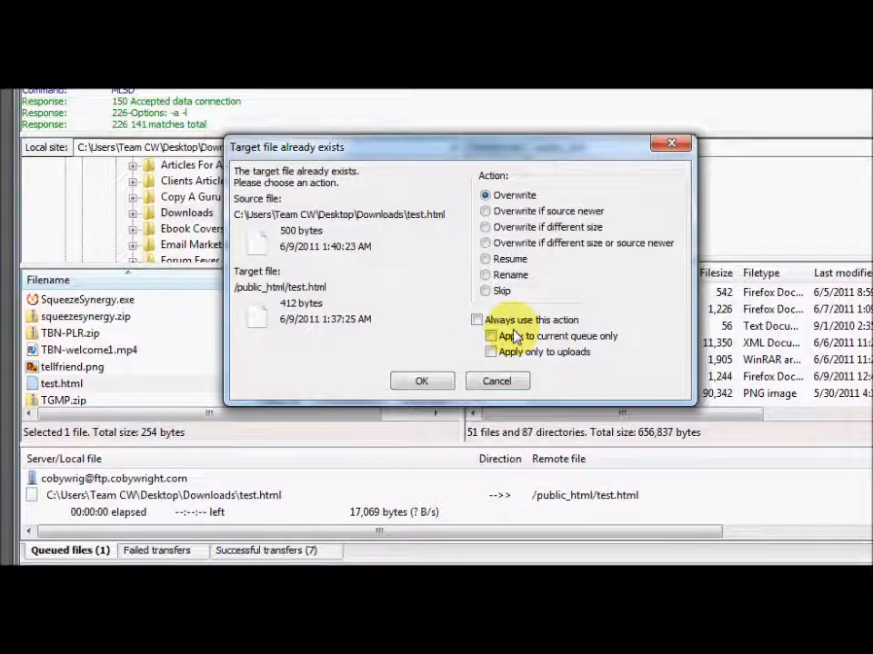
{"action": "left_click", "coordinate": [477, 320]}
{"action": "left_click", "coordinate": [491, 336]}
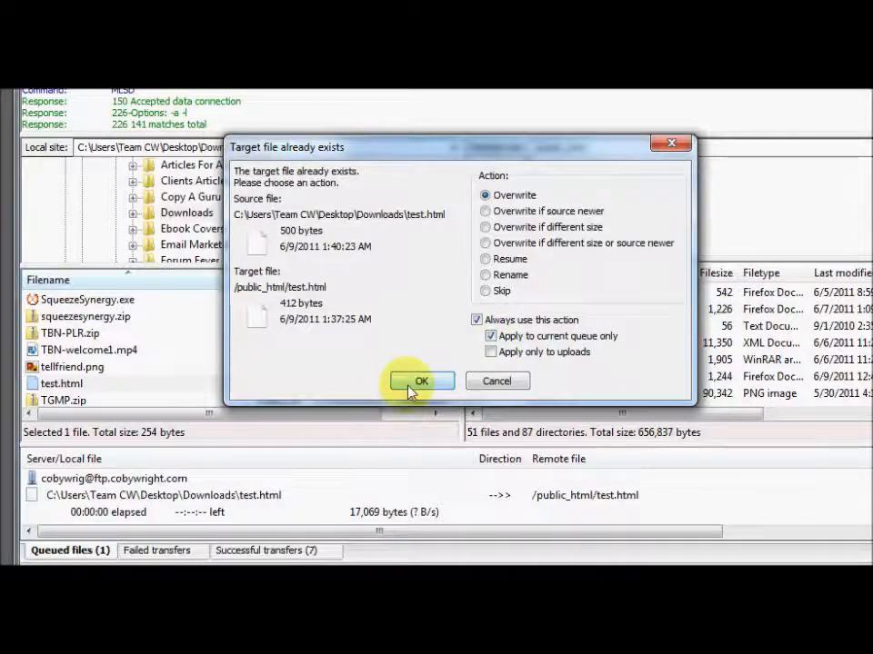
{"action": "left_click", "coordinate": [414, 382]}
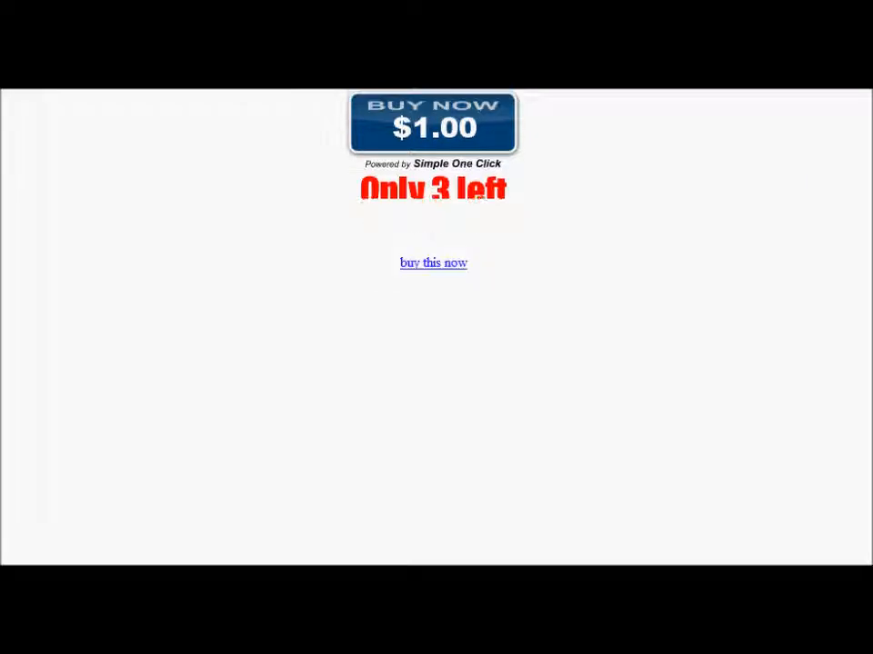
Test the live 'buy this now' link, which opens the $1.00 Simple One Click checkout
{"action": "left_click", "coordinate": [439, 267]}
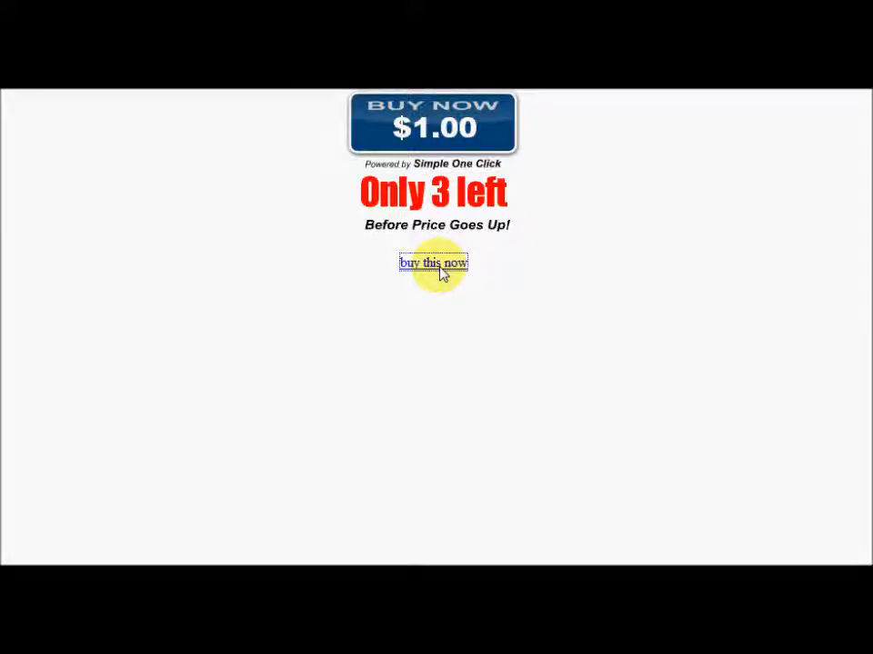
{"action": "left_click", "coordinate": [474, 396]}
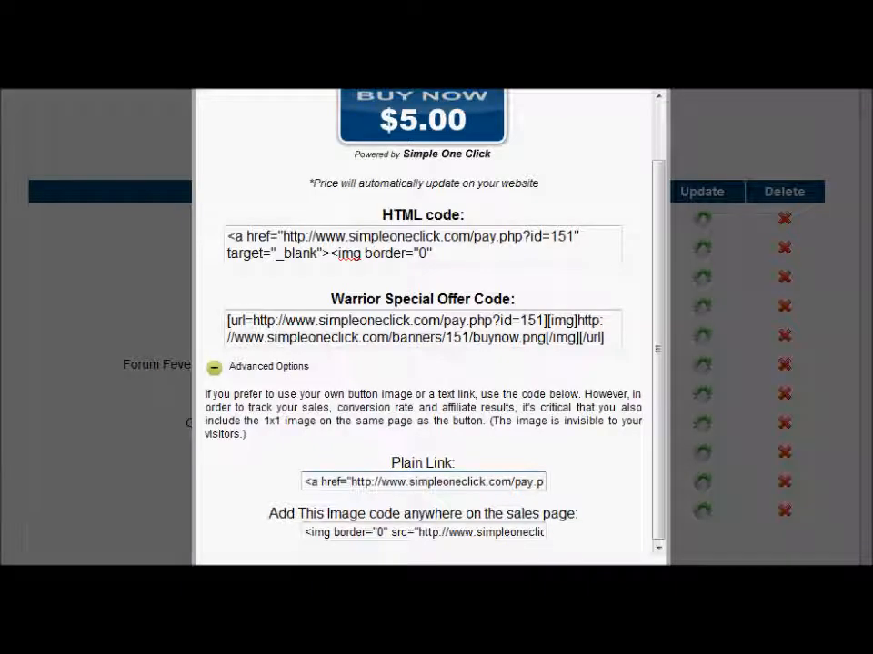
Close the link-code popup and log out of the Simple One Click account
{"action": "left_click", "coordinate": [659, 93]}
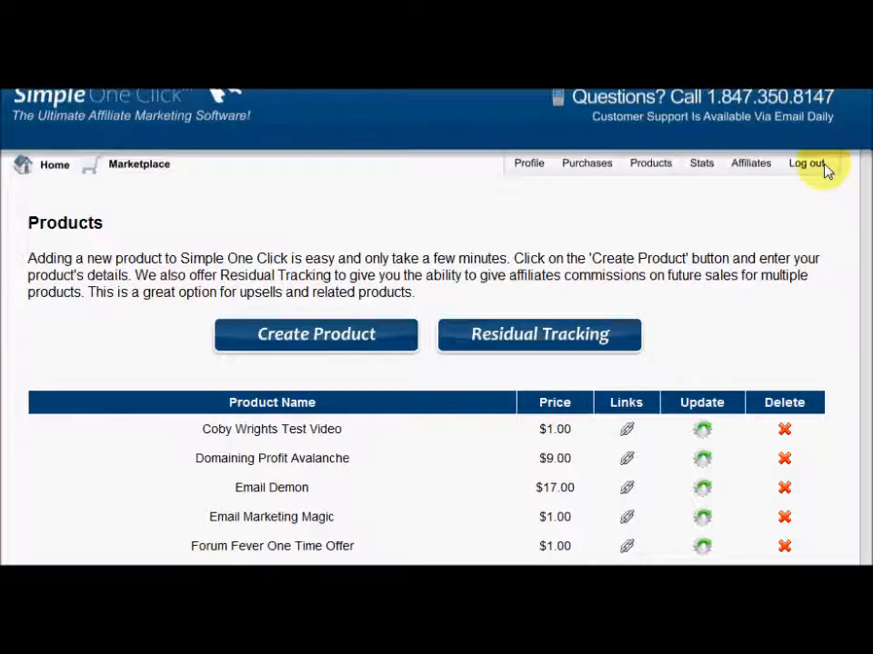
{"action": "left_click", "coordinate": [825, 169]}
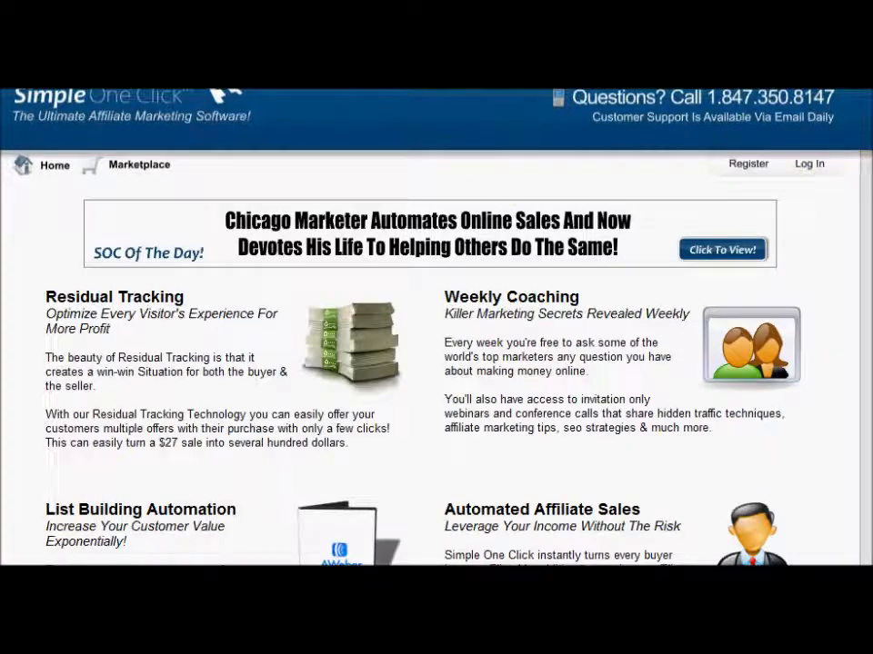